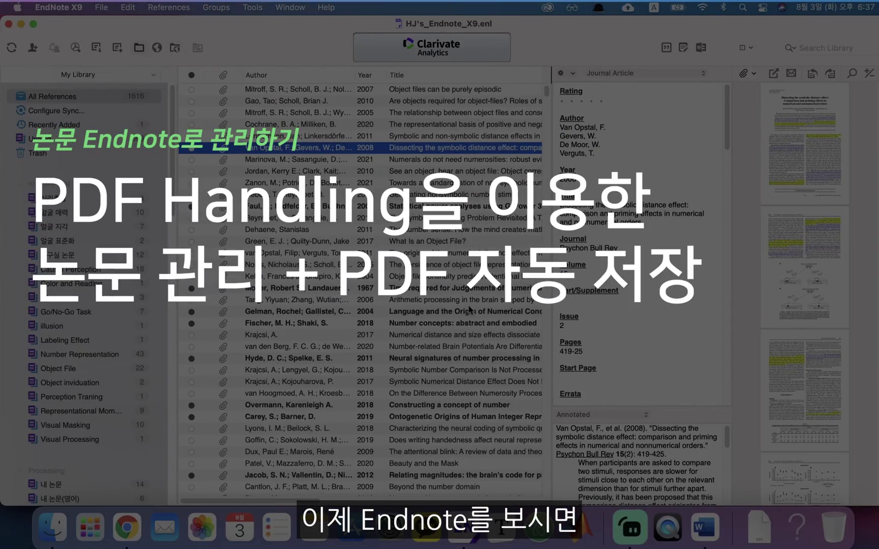
Open the EndNote preferences to the PDF Handling settings
click(178, 7)
mouse_move(299, 8)
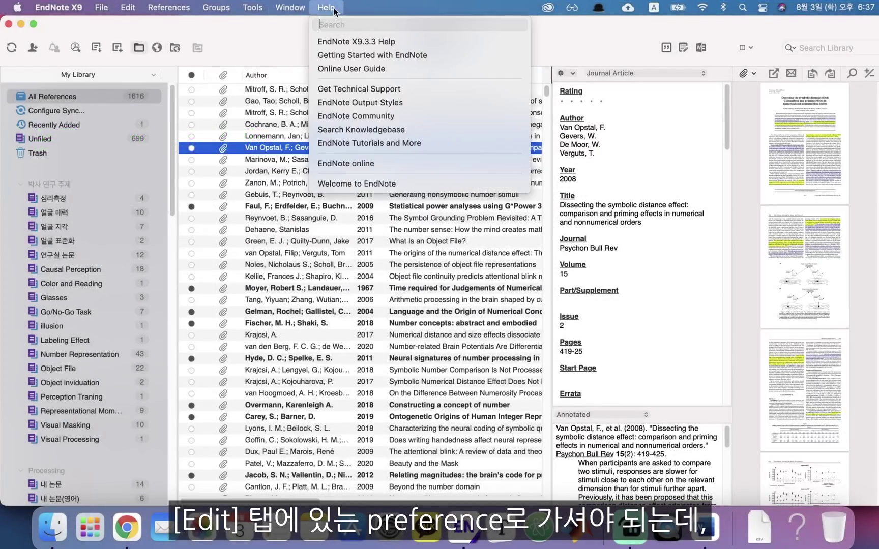
mouse_move(133, 5)
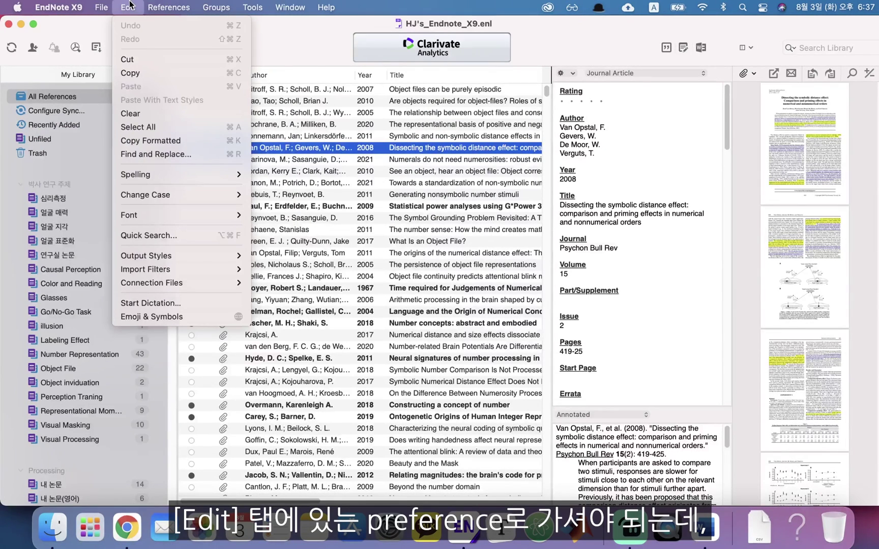
mouse_move(100, 6)
mouse_move(59, 6)
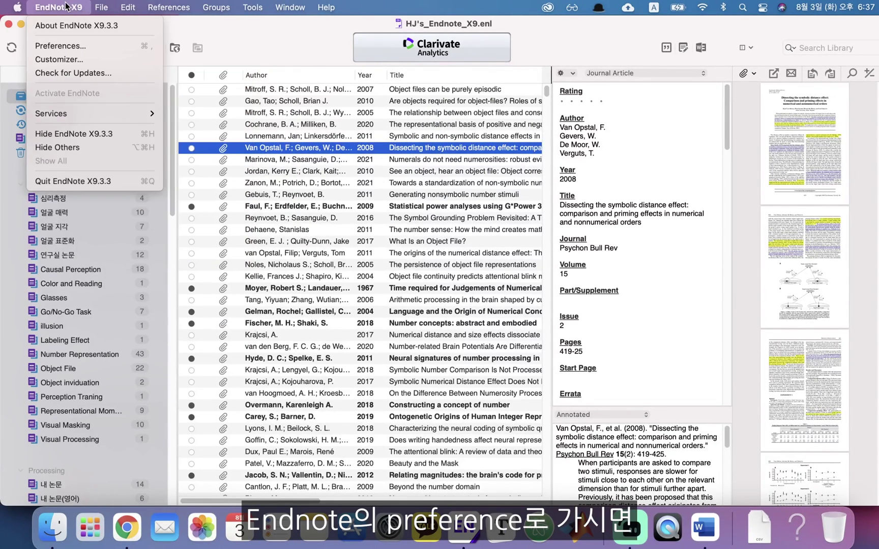
click(67, 47)
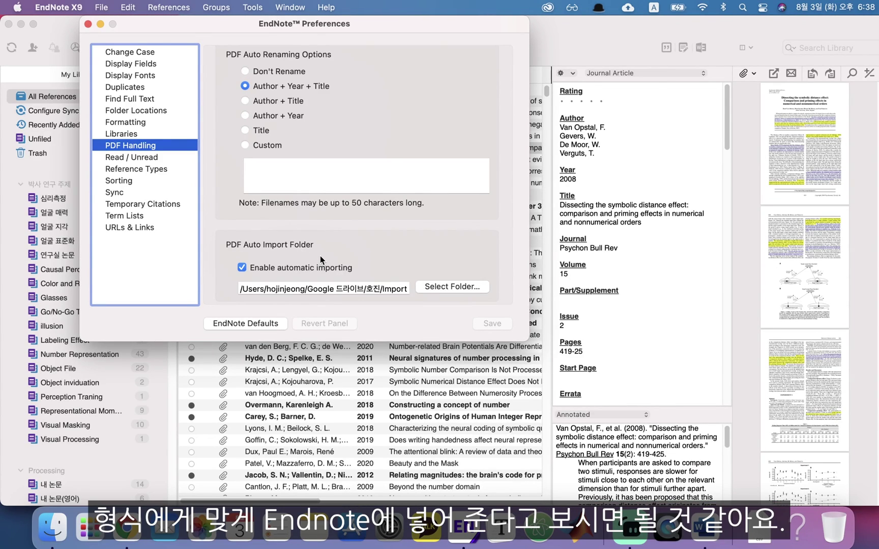
Start choosing the PDF auto import folder and browse to Google 드라이브
click(460, 288)
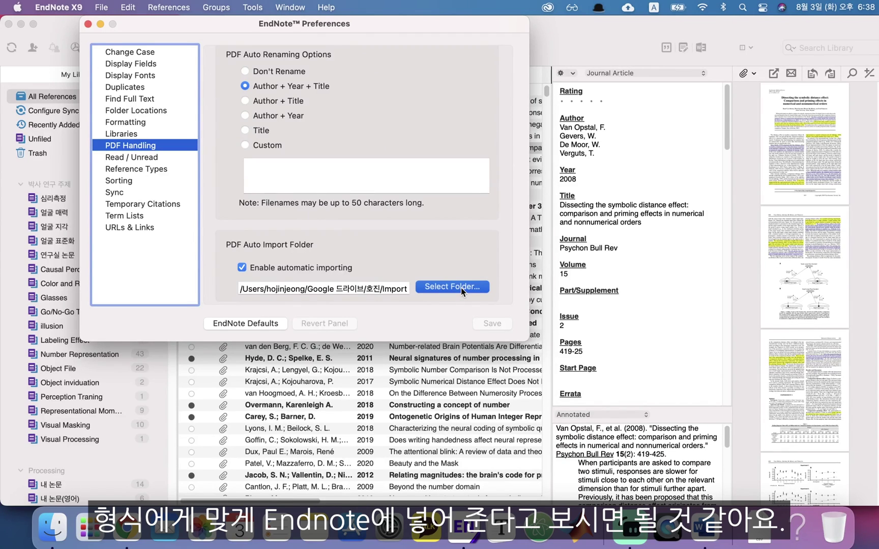
click(336, 72)
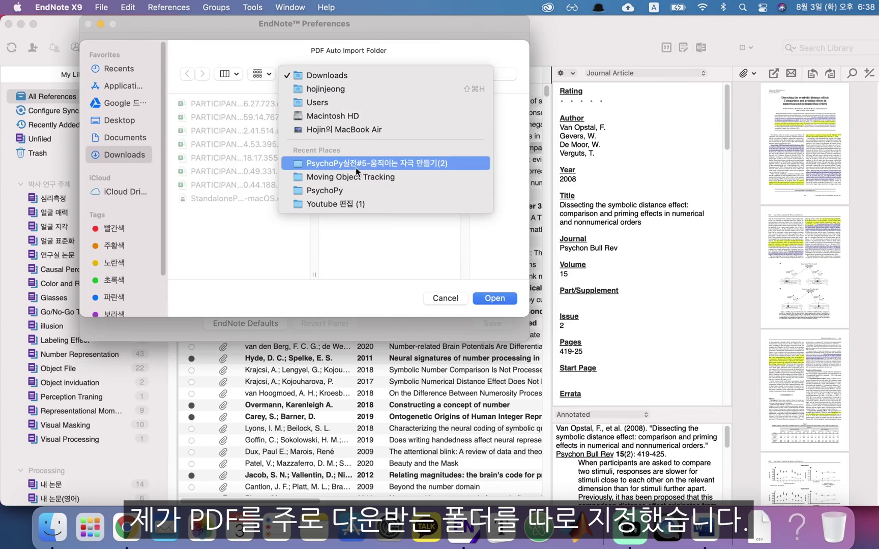
click(373, 191)
click(346, 73)
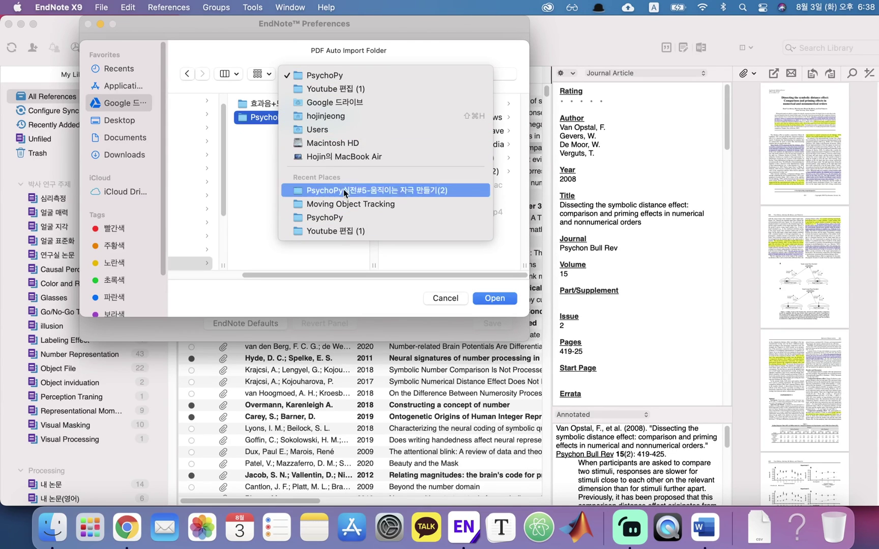
click(332, 102)
scroll(234, 204, down, 5)
scroll(224, 163, up, 5)
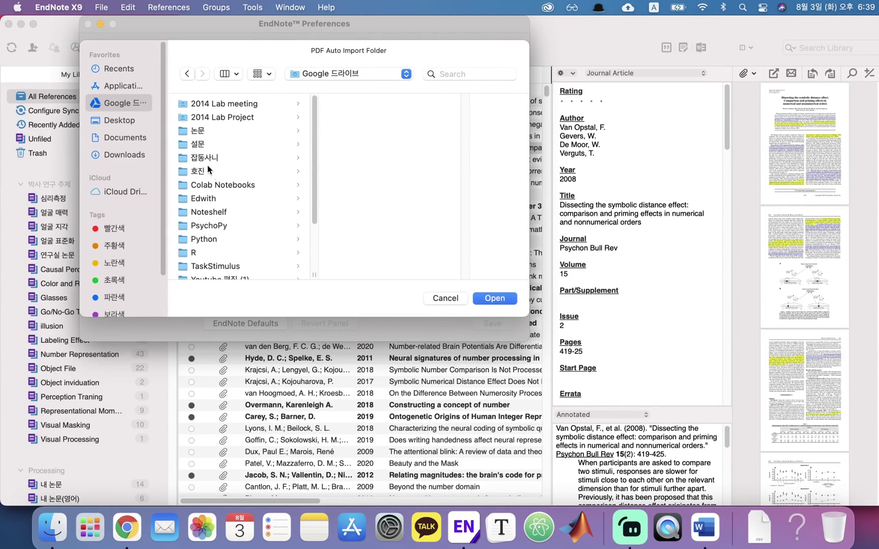
Choose the Import folder inside the owner's personal folder for PDF auto import, and close the preferences
click(211, 171)
click(380, 185)
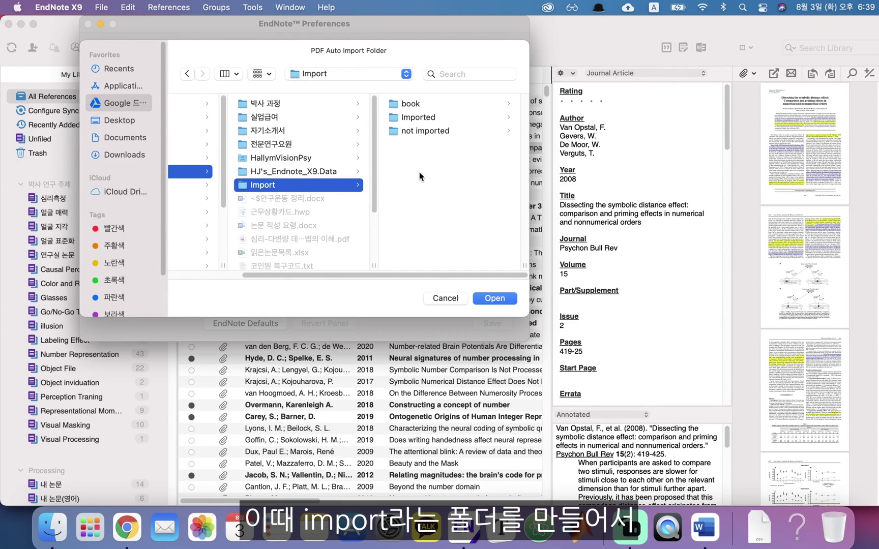
key(Right)
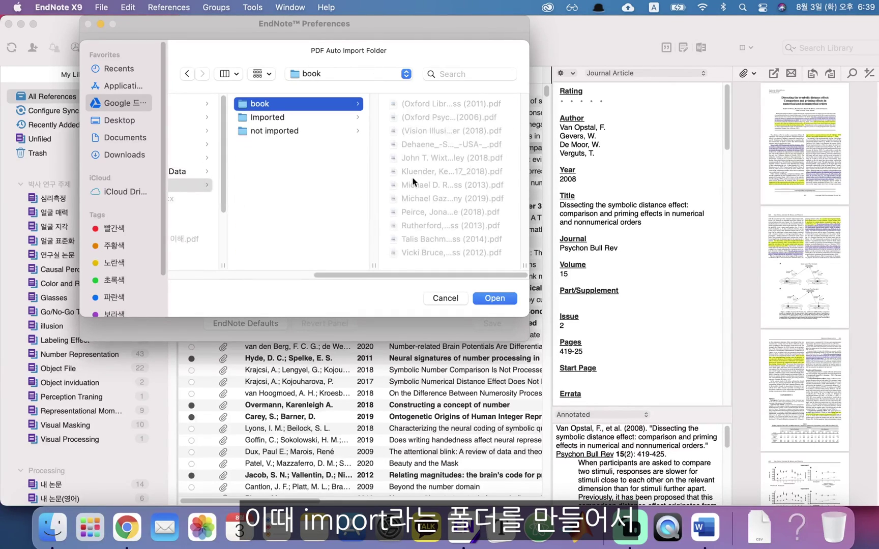
key(Left)
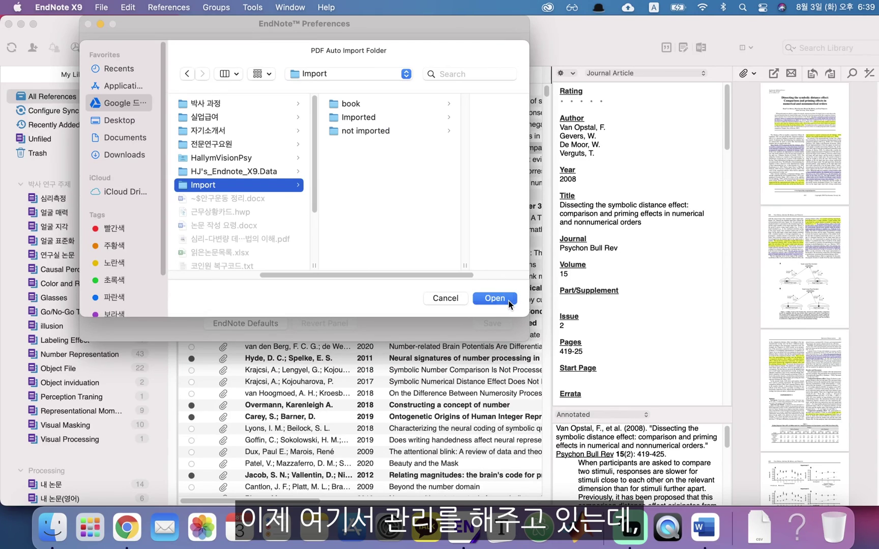
click(509, 299)
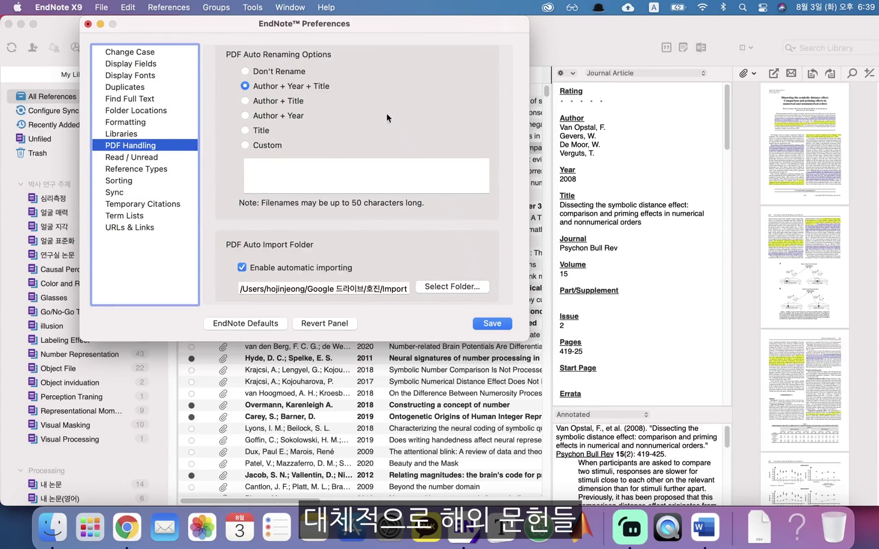
click(87, 25)
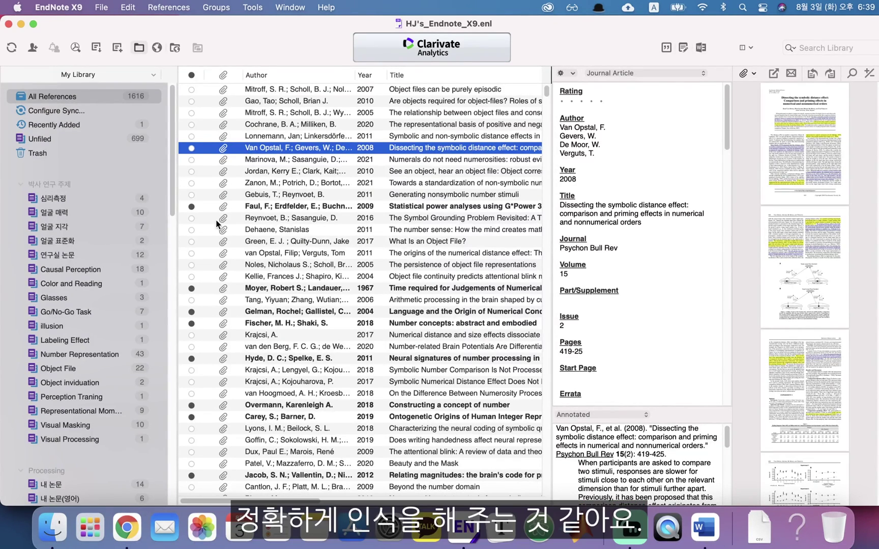
Switch to Chrome and open the researchgate.net PDF of "Brushing up our memories" from the Google Scholar results
click(127, 528)
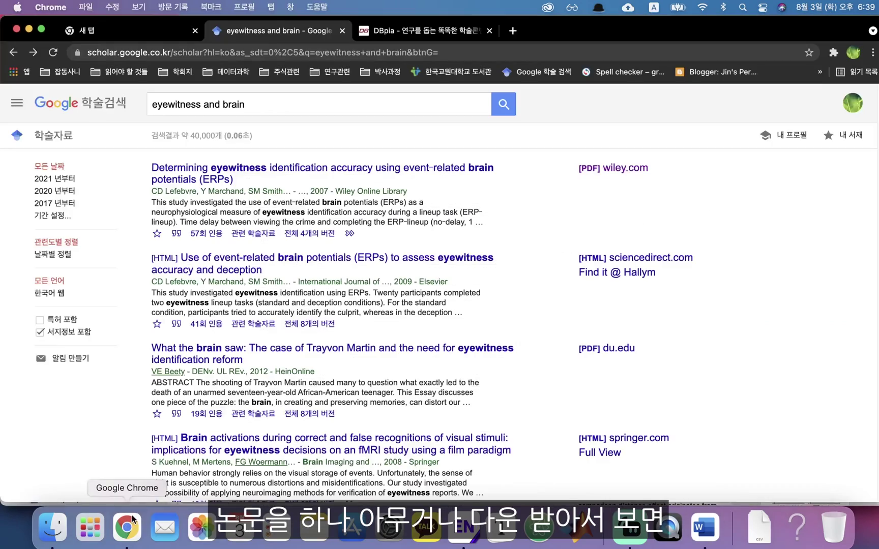
scroll(387, 254, down, 2)
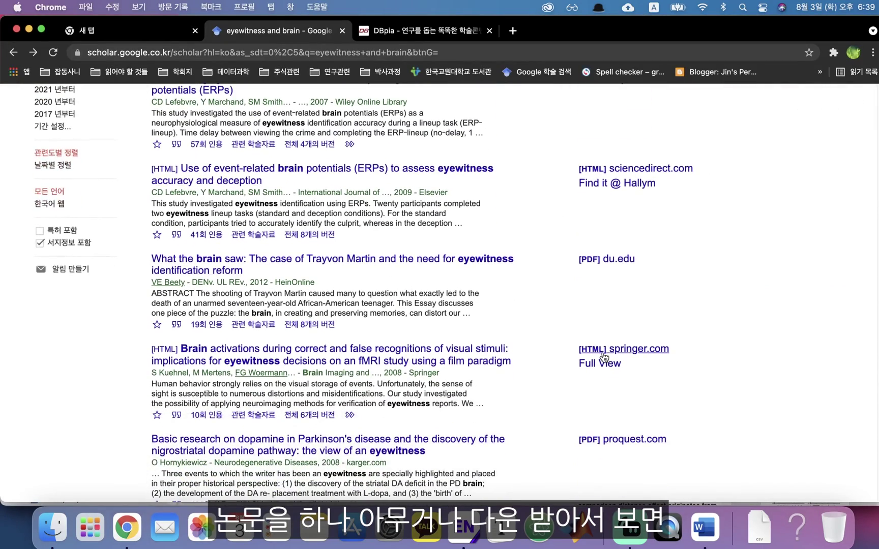
scroll(589, 356, down, 5)
scroll(589, 360, down, 2)
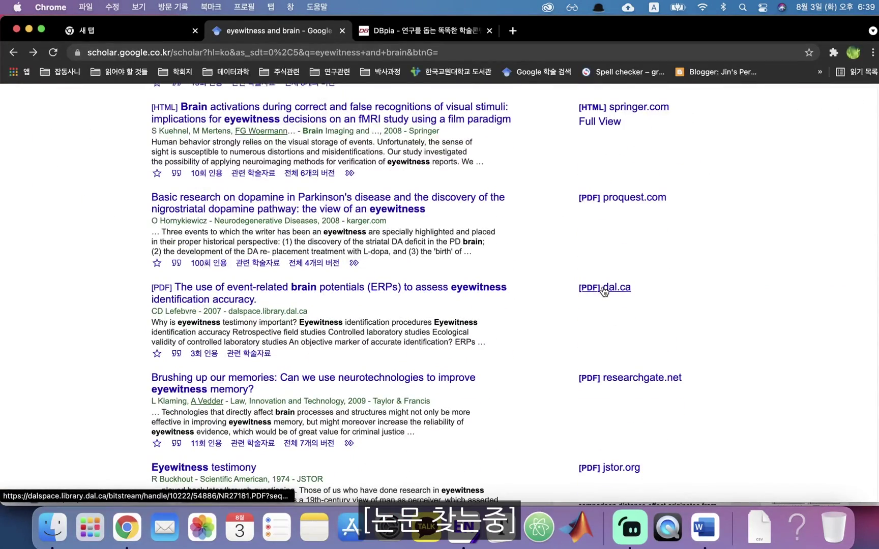
scroll(613, 315, down, 3)
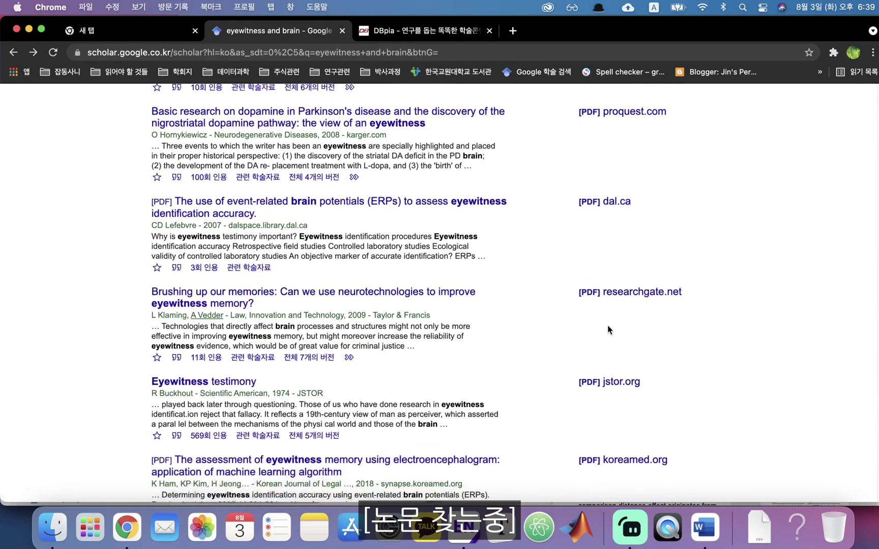
click(617, 290)
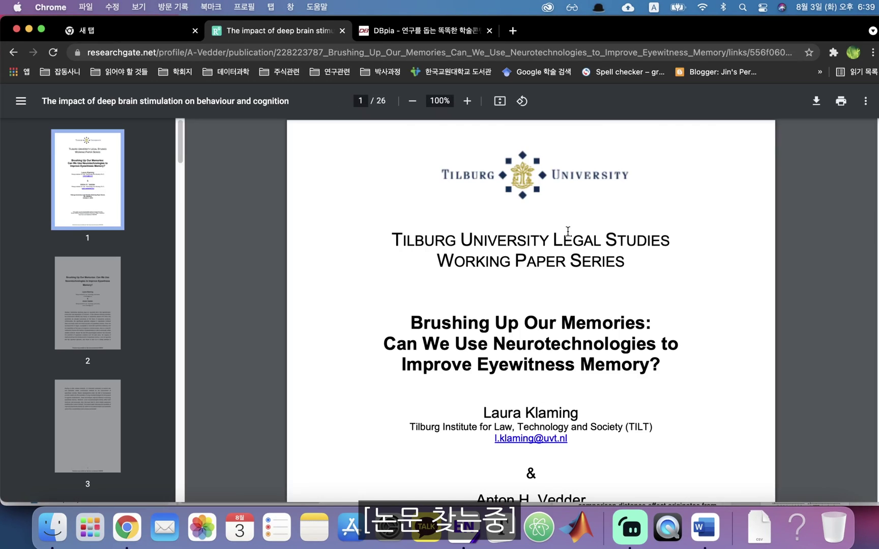
Skim the opened working paper and return to the start of the "eyewitness and brain" search results
scroll(654, 275, down, 20)
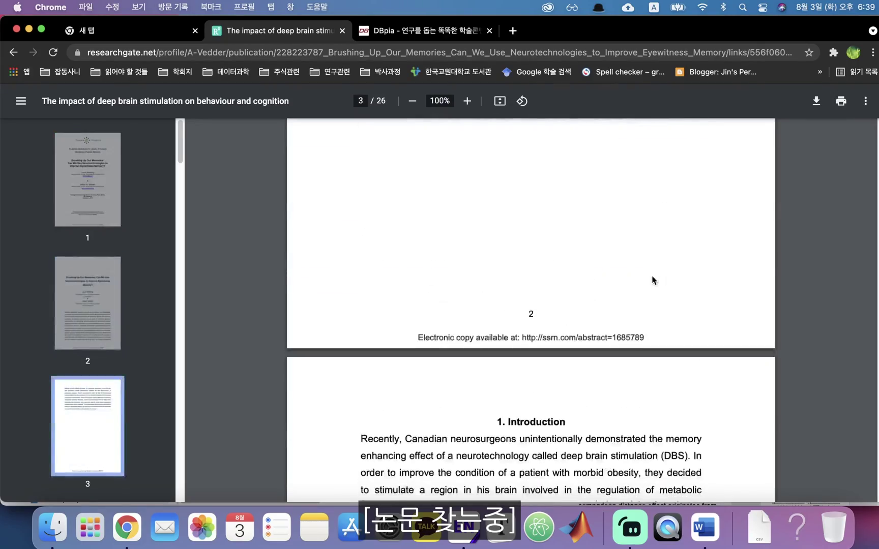
scroll(650, 281, down, 10)
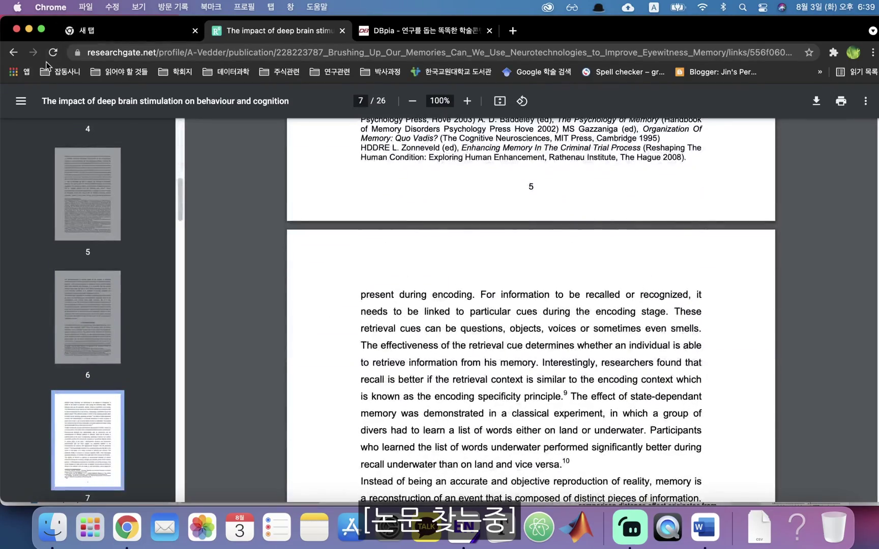
click(14, 53)
scroll(587, 211, up, 5)
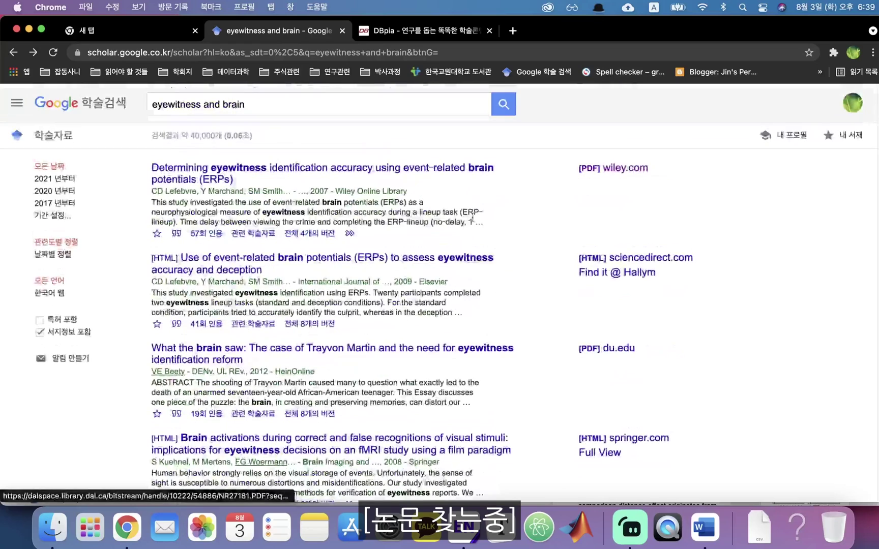
Open the wiley.com PDF of "Determining eyewitness identification accuracy using event-related brain potentials (ERPs)" and save it in the Import folder
click(607, 172)
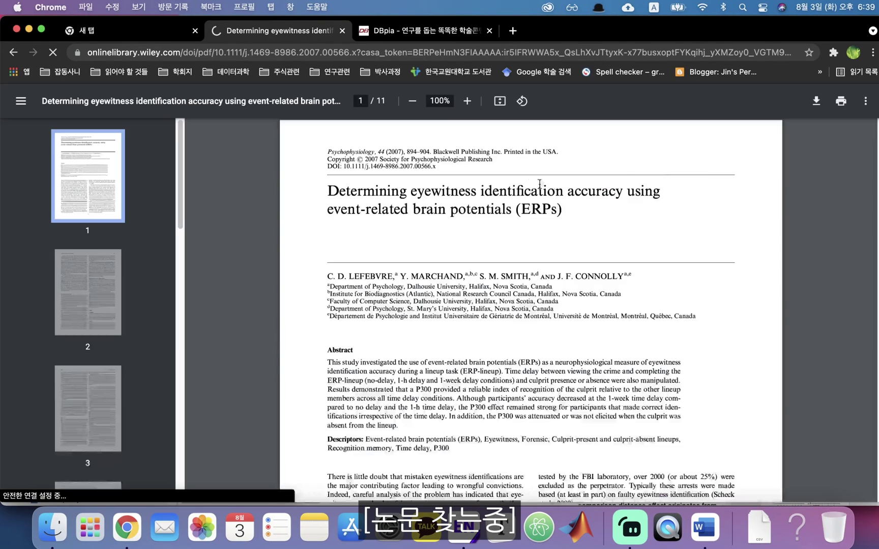
click(815, 101)
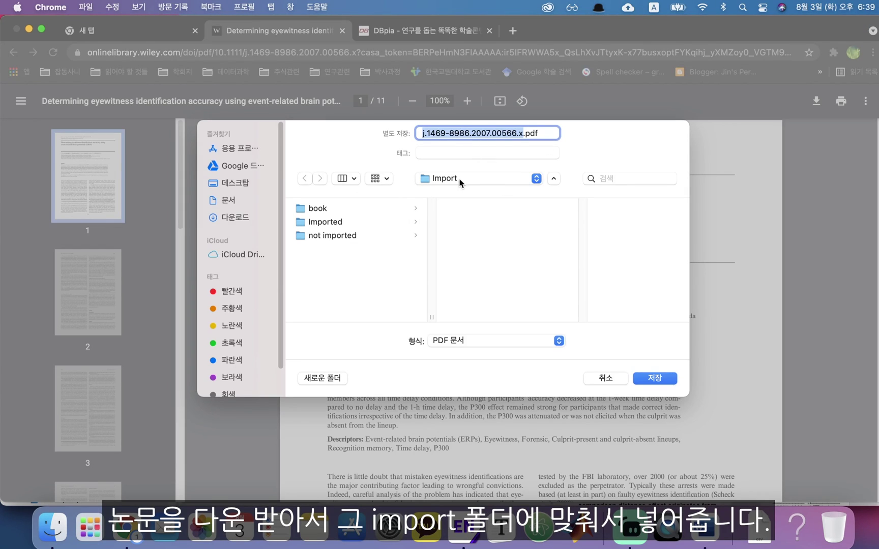
click(656, 379)
Switch to Finder and show the contents of Google 드라이브
click(60, 525)
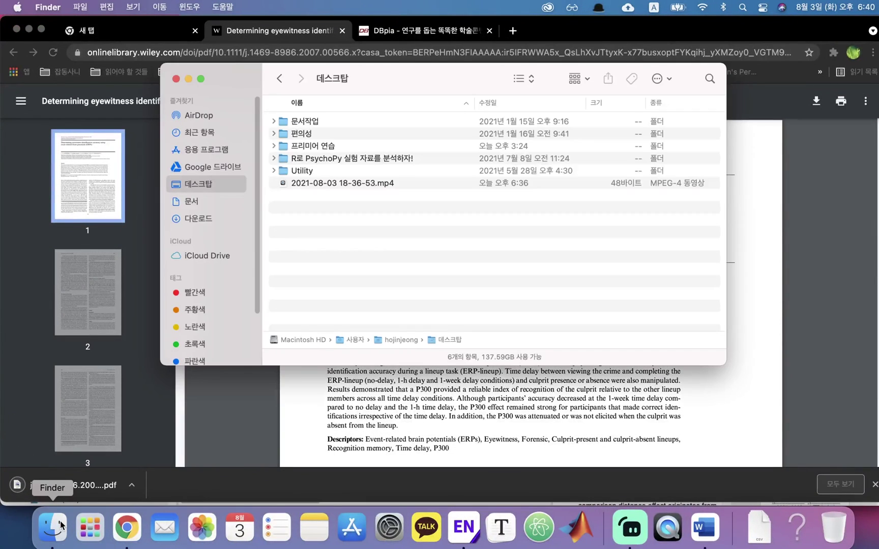
click(213, 167)
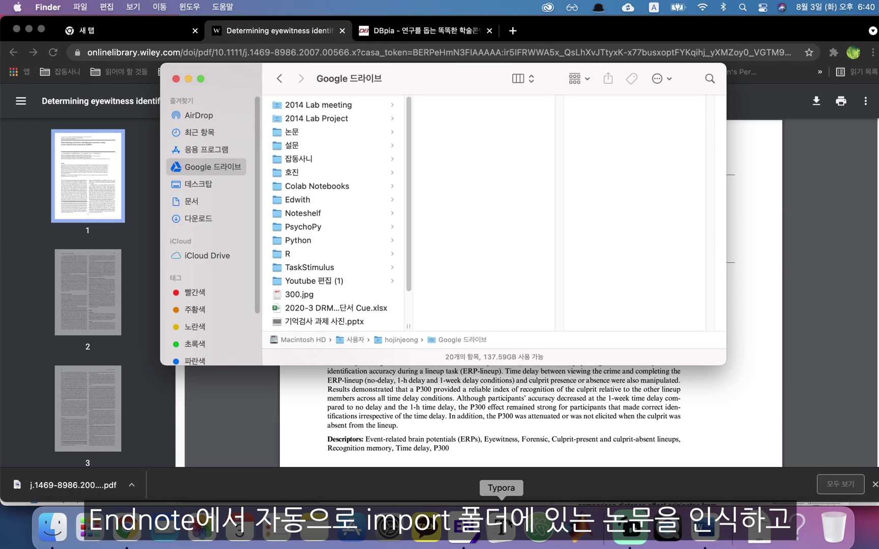
Switch to EndNote and view the references "The number sense" and "Towards a standardization of non-symbolic numerical experiments"
click(461, 526)
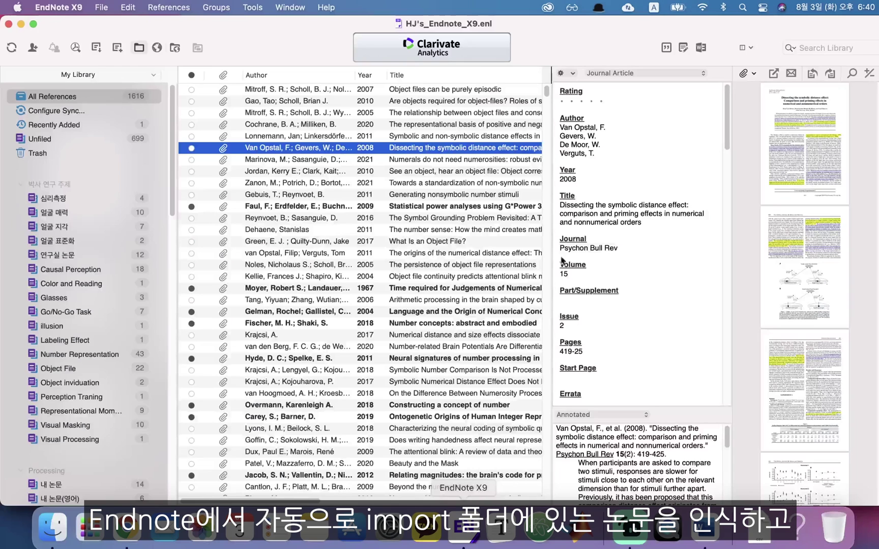
click(413, 230)
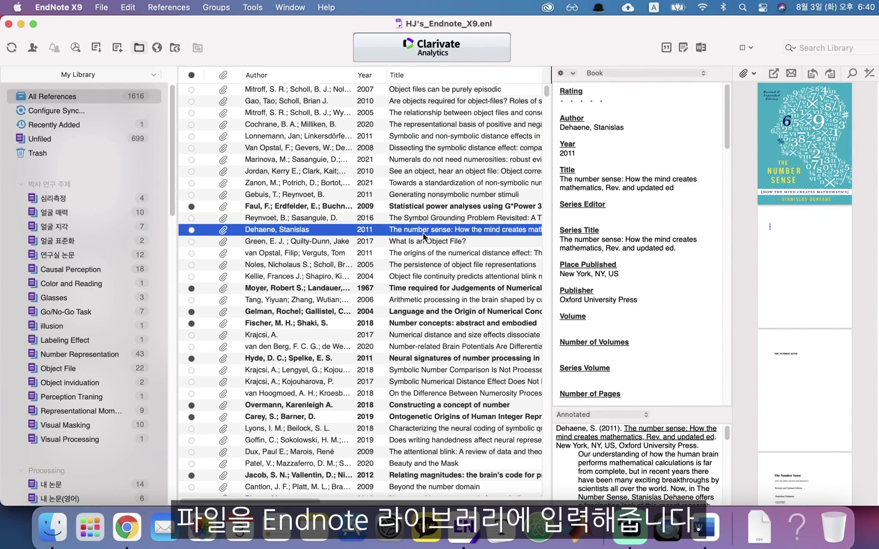
click(410, 182)
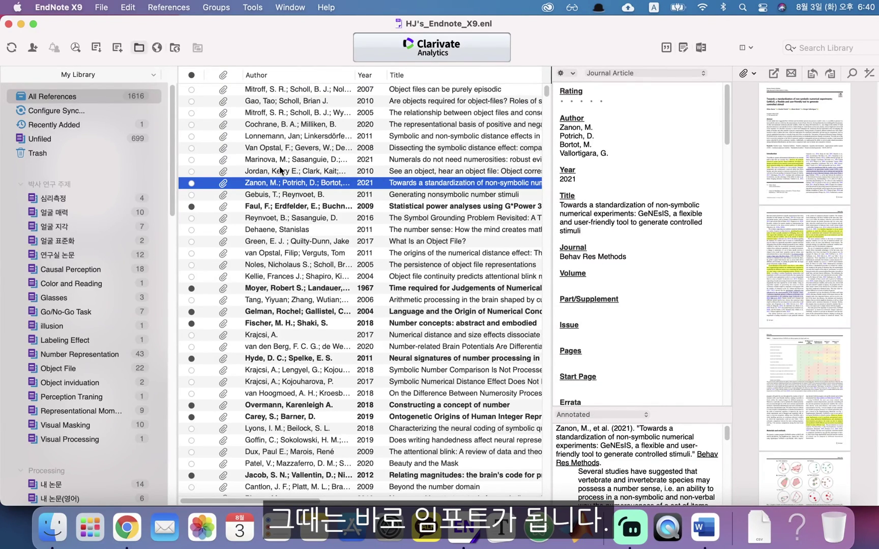
Close the library window and reopen the HJ's_Endnote_X9.enl library so EndNote imports the downloaded PDF
click(9, 26)
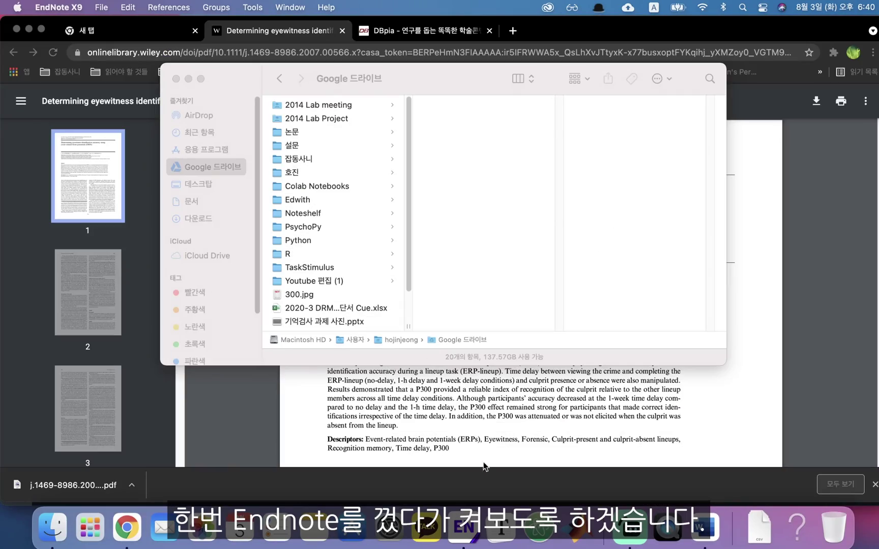
right_click(464, 526)
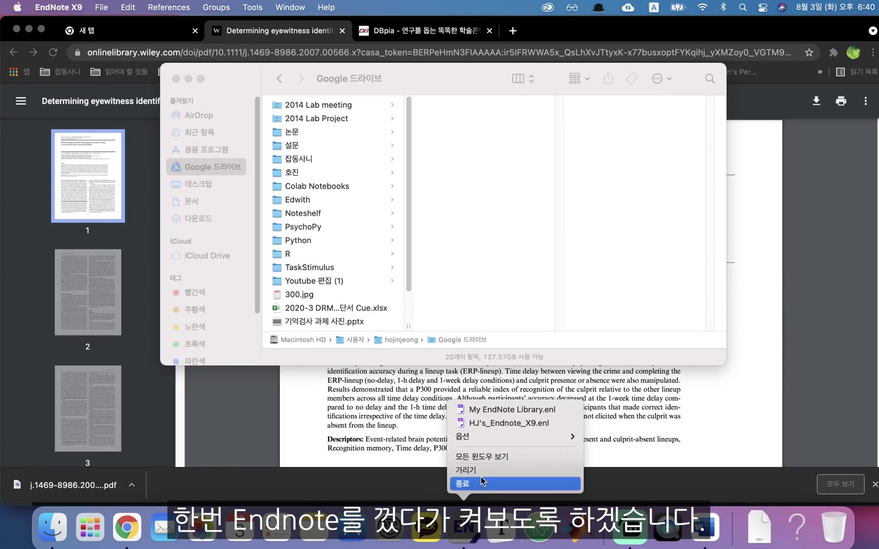
click(493, 426)
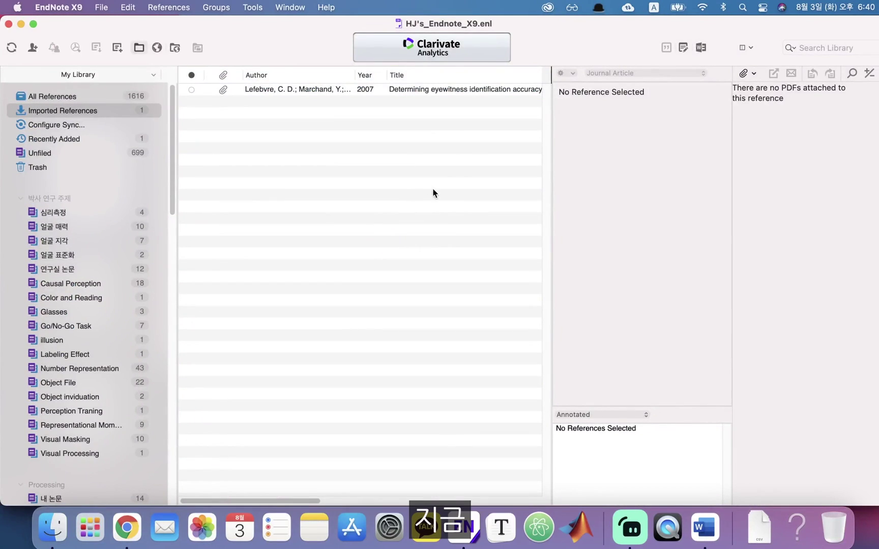
Examine the imported eyewitness identification reference's author, title, DOI, keywords and abstract fields
click(412, 89)
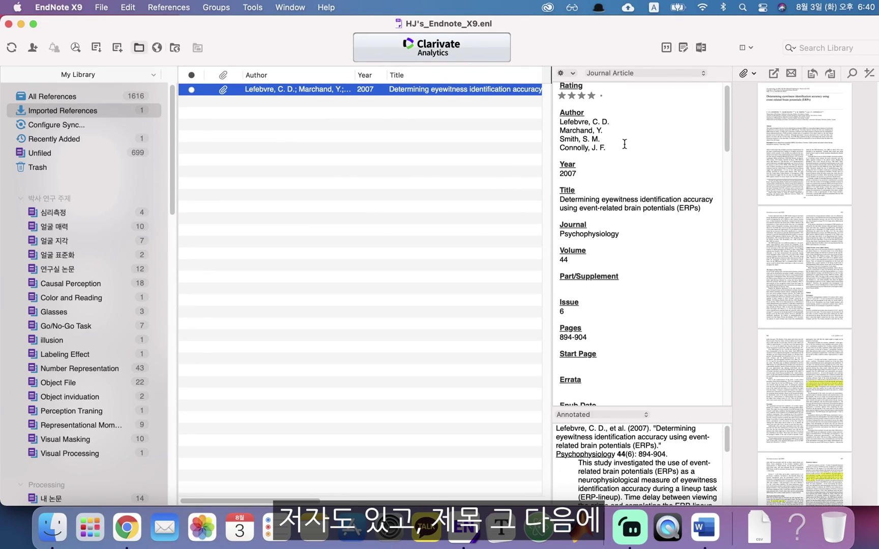
click(589, 135)
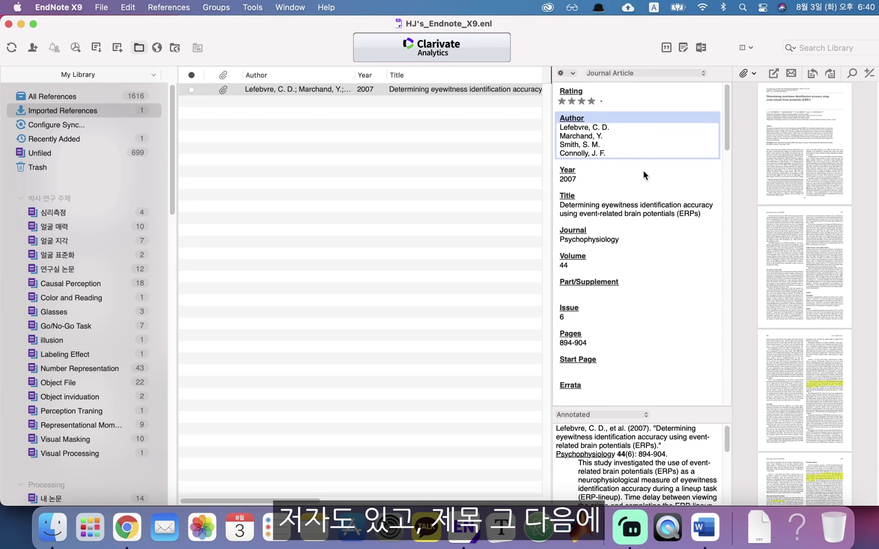
click(650, 204)
scroll(650, 229, down, 10)
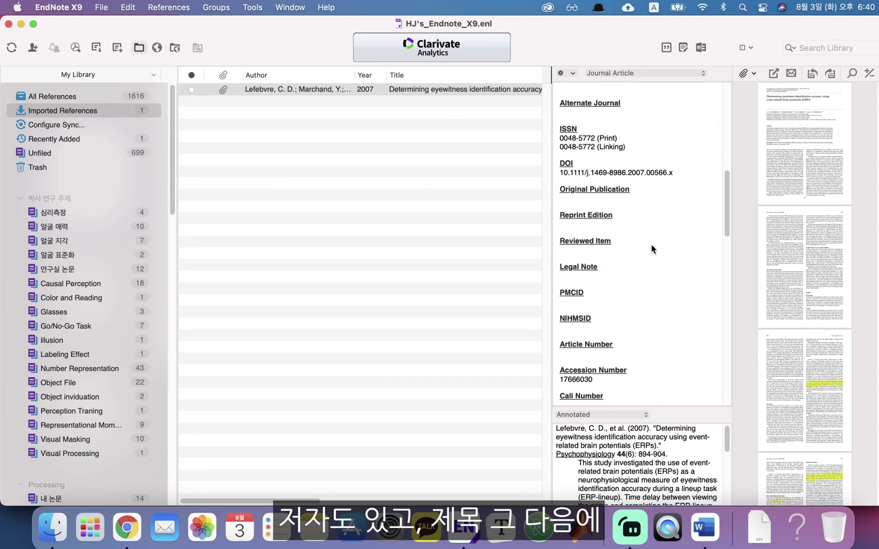
scroll(633, 283, up, 3)
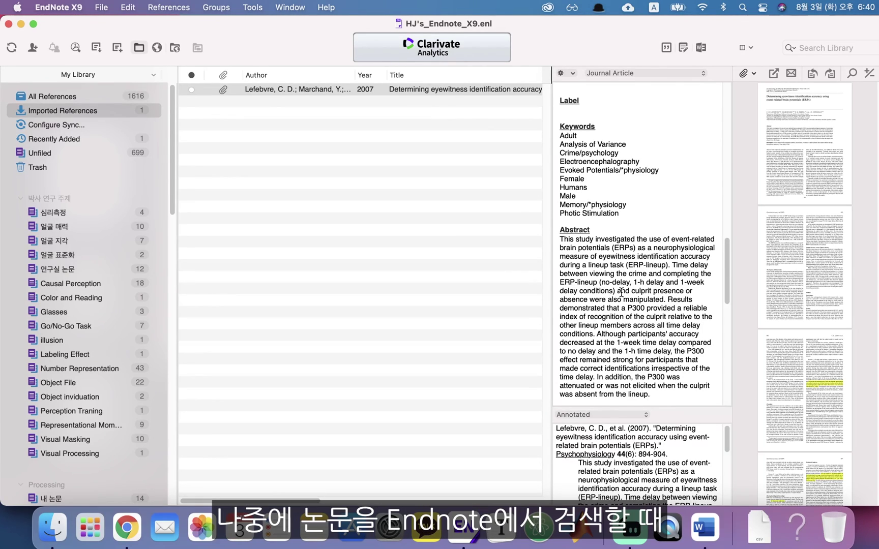
click(840, 50)
text(eyewitness)
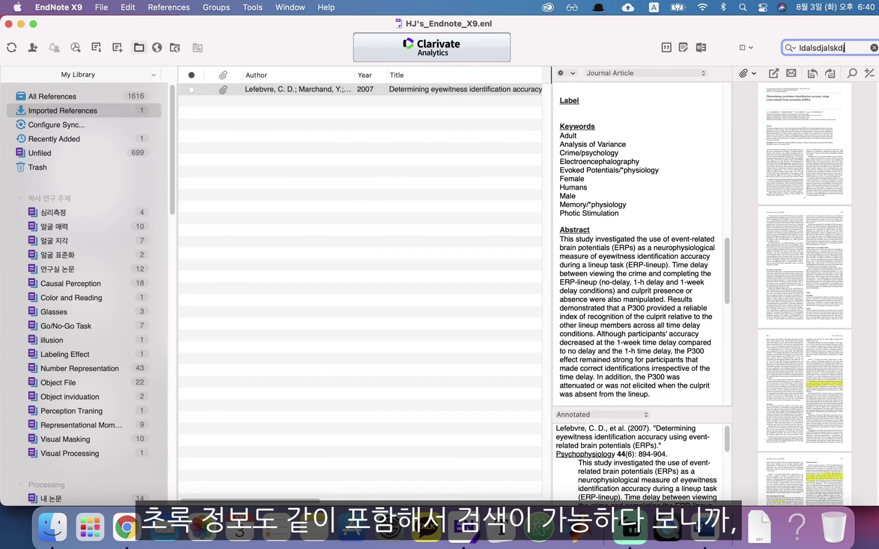
key(cmd+a)
key(BackSpace)
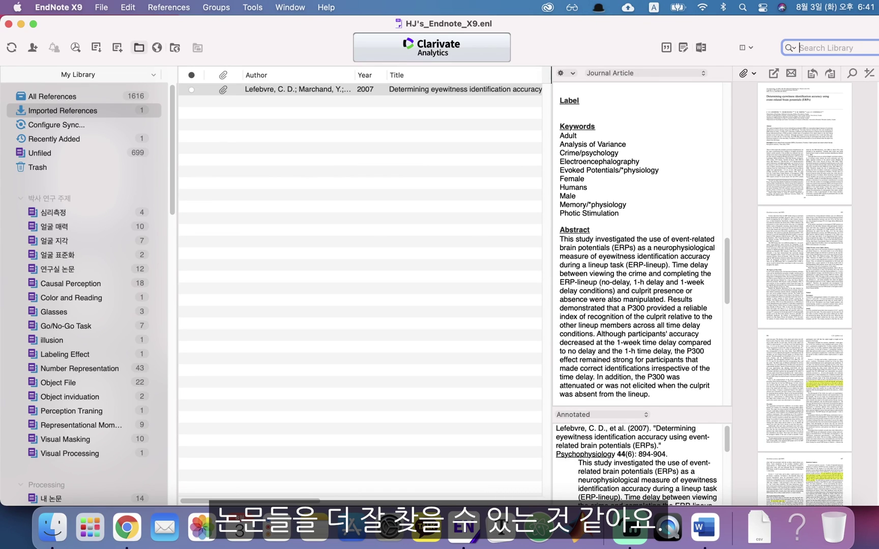
Select the imported eyewitness identification reference, then show all references in the library
click(311, 93)
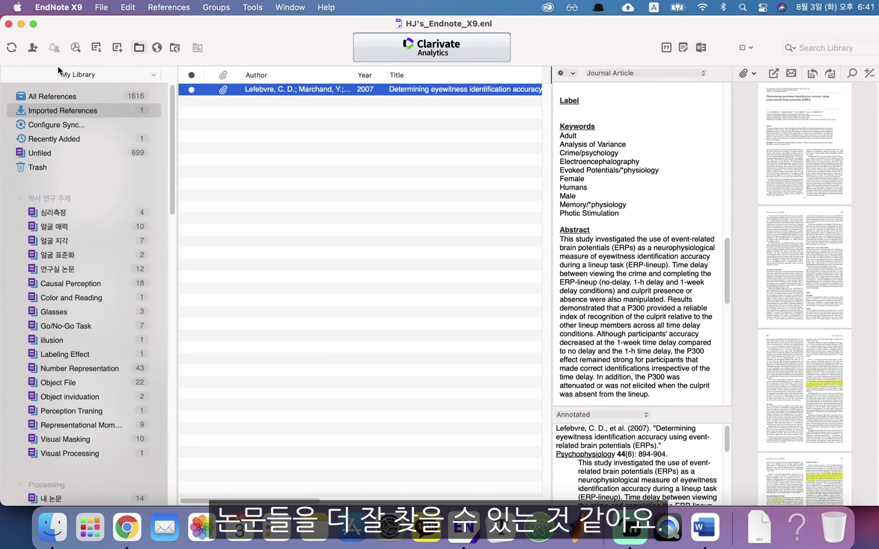
click(110, 96)
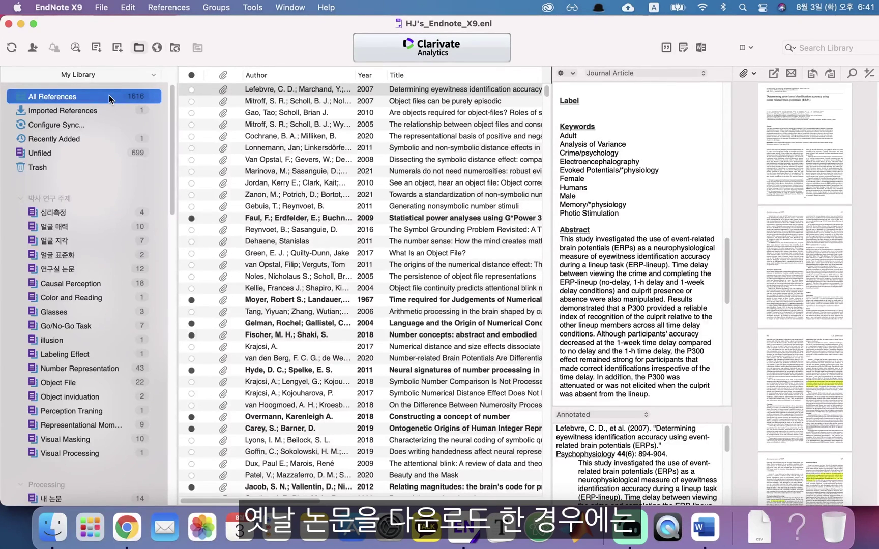
click(152, 6)
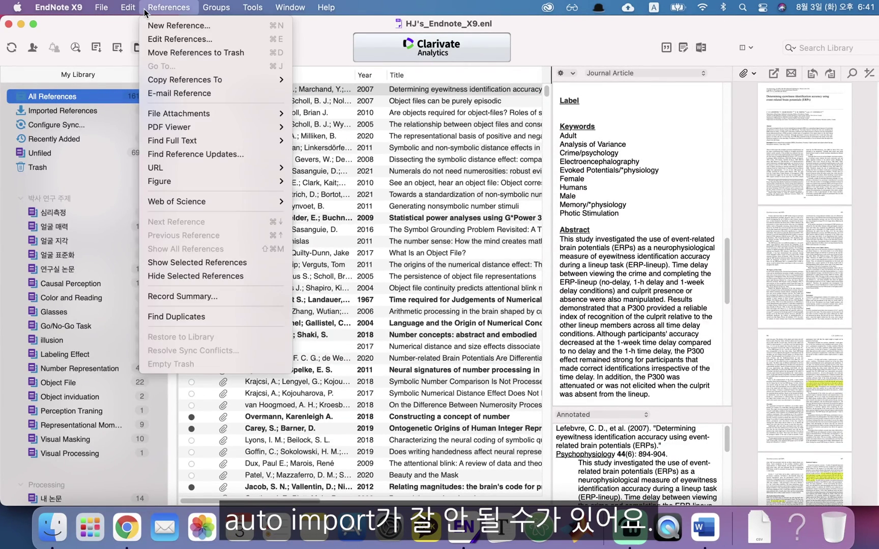
Switch to Chrome and open the JSTOR page and PDF of the 1974 "Eyewitness testimony" paper from the Google Scholar results
key(super+Tab)
key(super+Tab)
key(super+Tab)
key(super+Left)
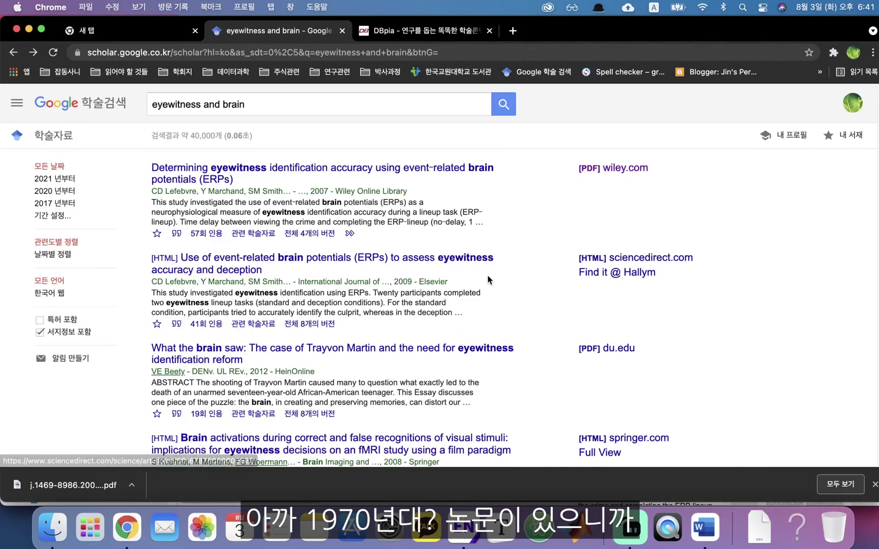
scroll(487, 276, down, 5)
scroll(510, 281, down, 5)
scroll(283, 286, down, 2)
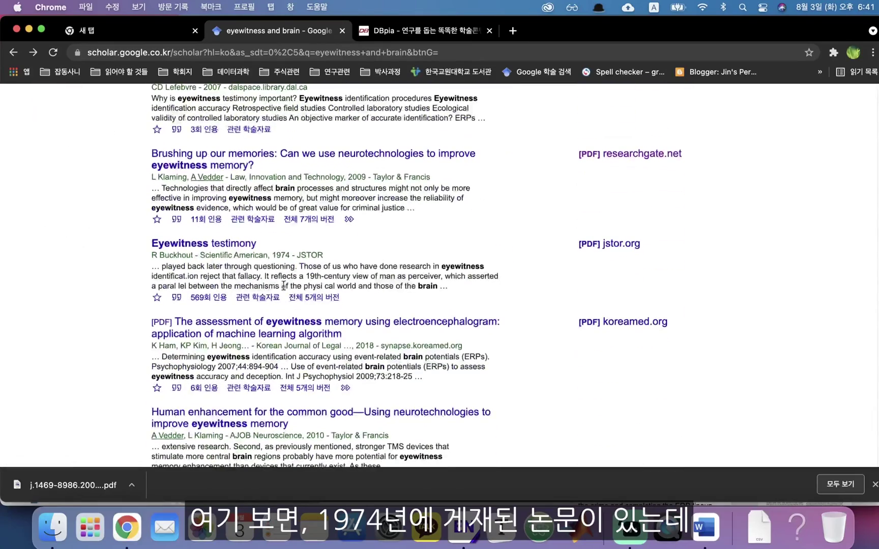
click(214, 246)
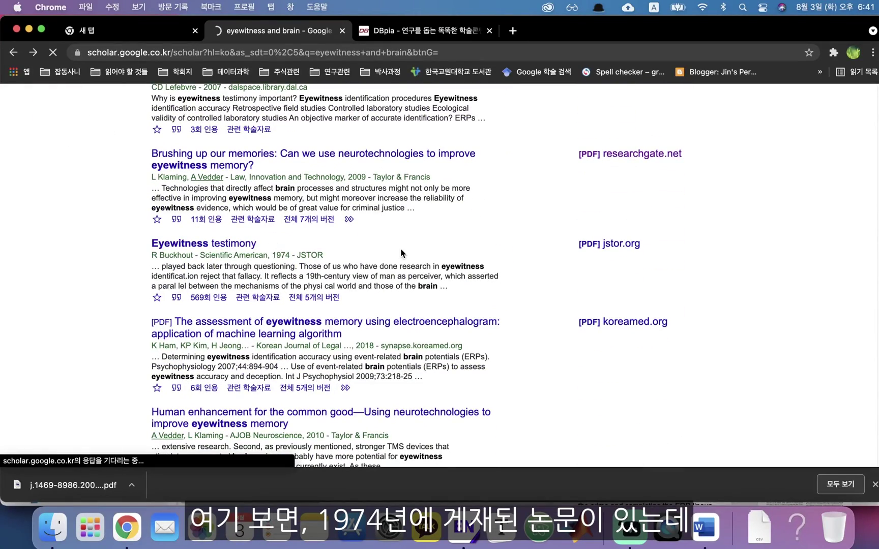
right_click(608, 243)
click(624, 250)
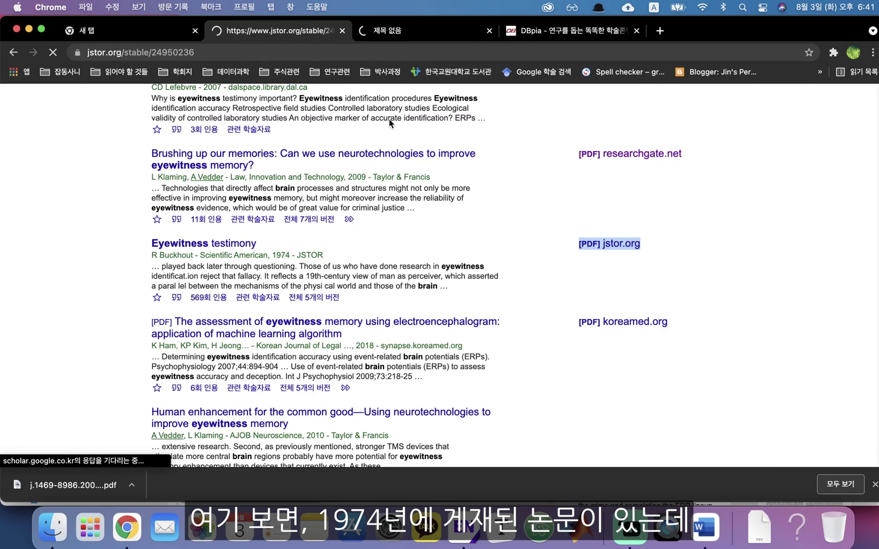
click(364, 29)
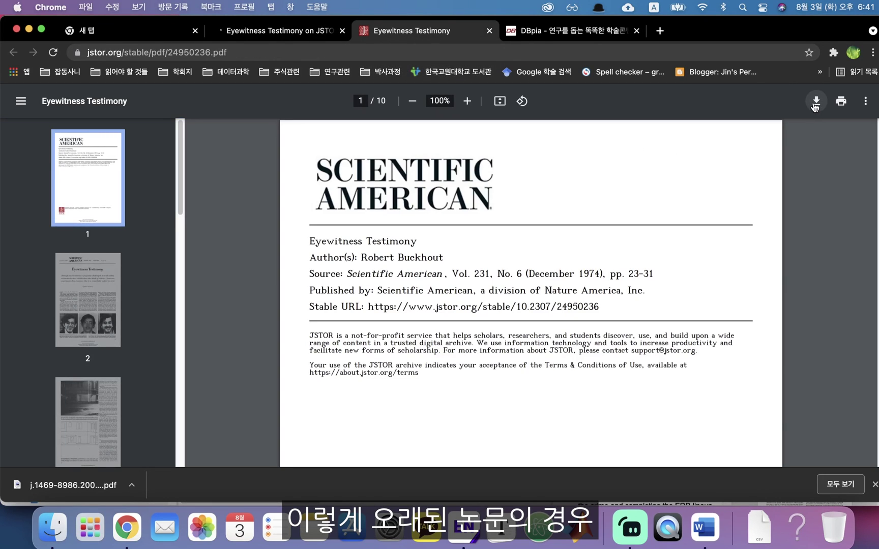
Download the "Eyewitness Testimony" PDF as 24950236.pdf and close its tab
click(815, 102)
click(653, 378)
scroll(642, 301, down, 15)
scroll(565, 293, up, 8)
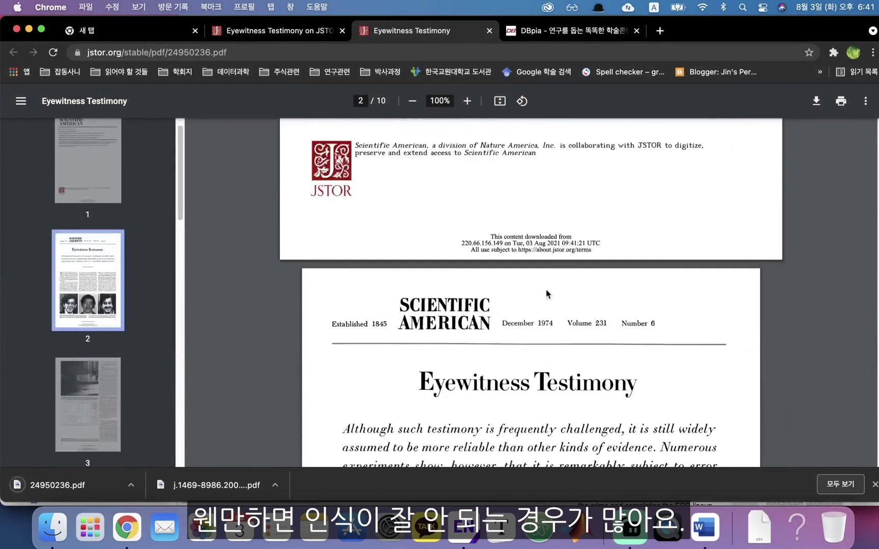
click(487, 31)
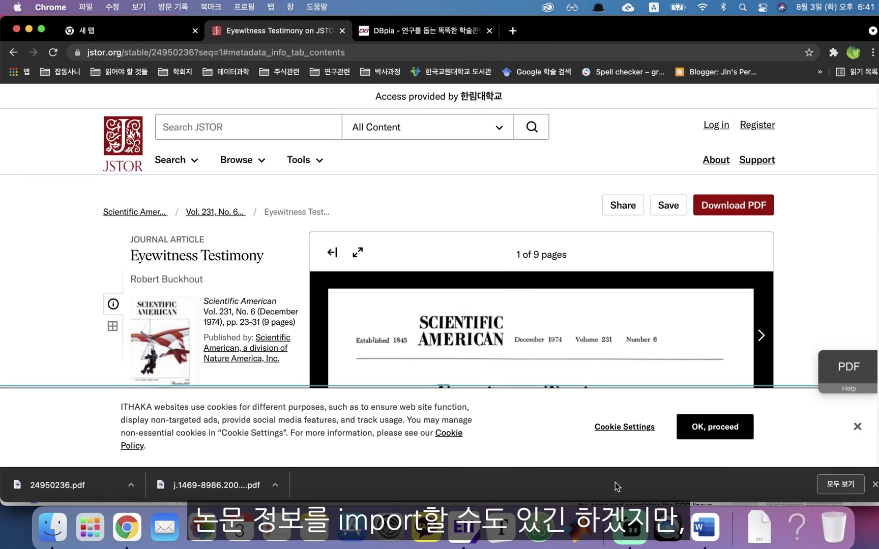
scroll(526, 253, down, 20)
scroll(523, 269, up, 20)
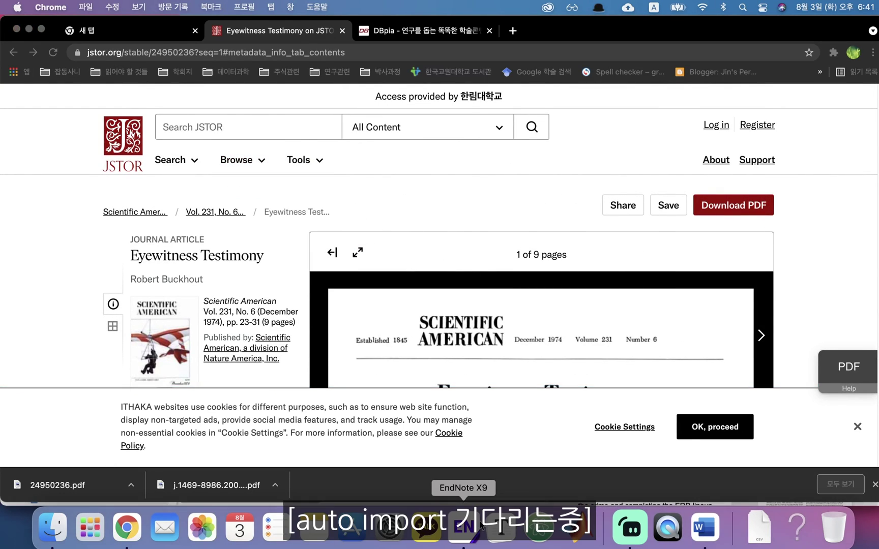
Switch to EndNote and browse the references "Towards a standardization of non-symbolic numerical experiments" and "Object files can be purely episodic"
click(464, 528)
click(415, 101)
click(133, 8)
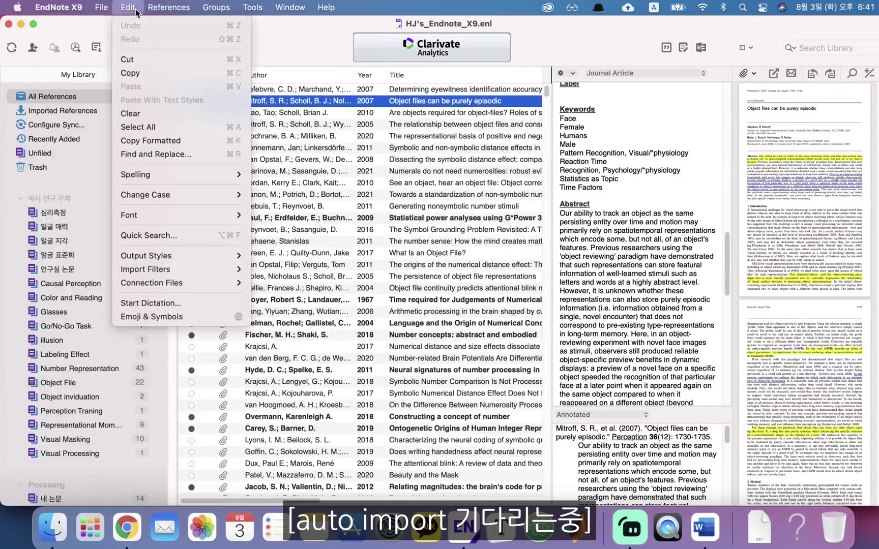
mouse_move(179, 6)
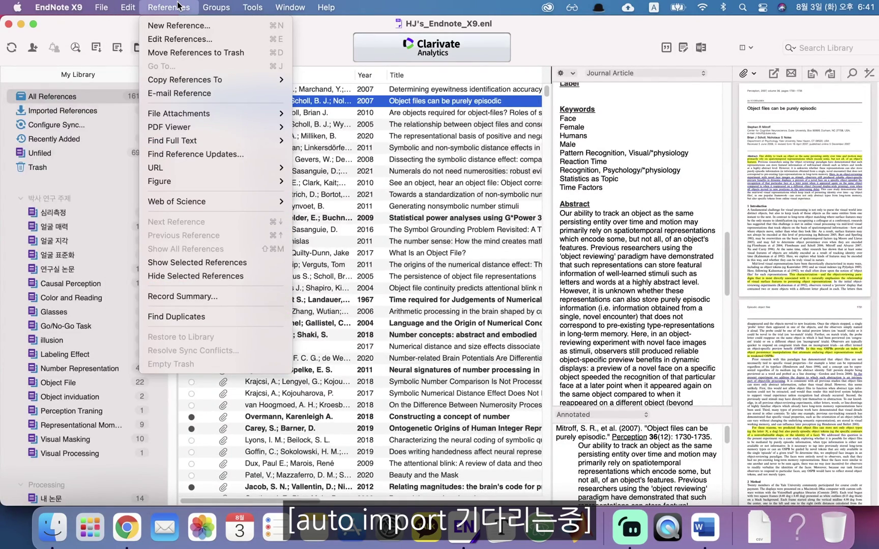
click(178, 6)
click(436, 195)
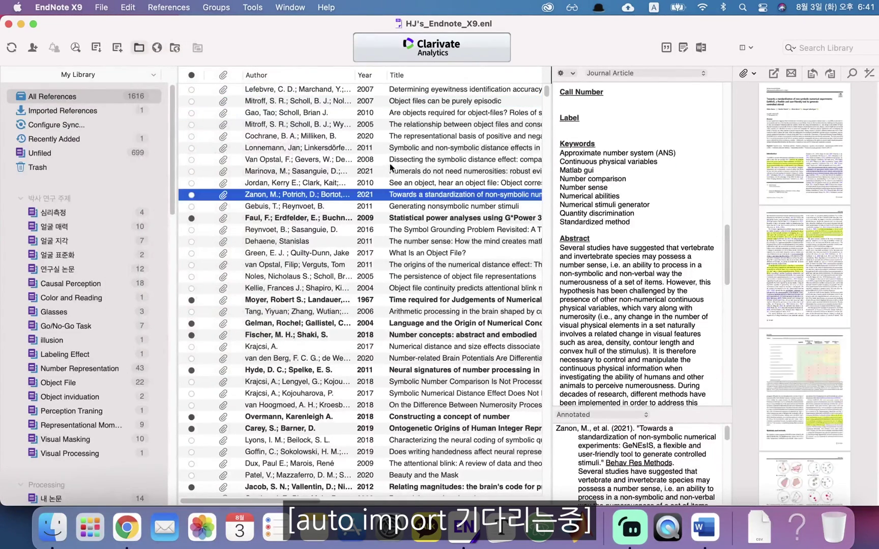
key(Up)
key(Up)
key(Up)
key(Up)
key(Up)
key(Up)
key(Up)
key(Up)
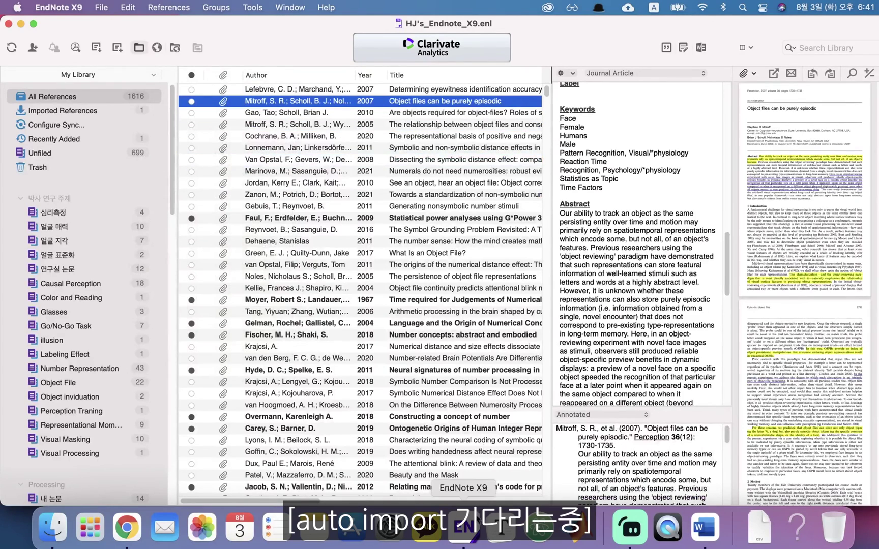
Reopen the HJ's_Endnote_X9.enl library and look through the attached PDF of the imported <24950236.pdf> reference
right_click(478, 516)
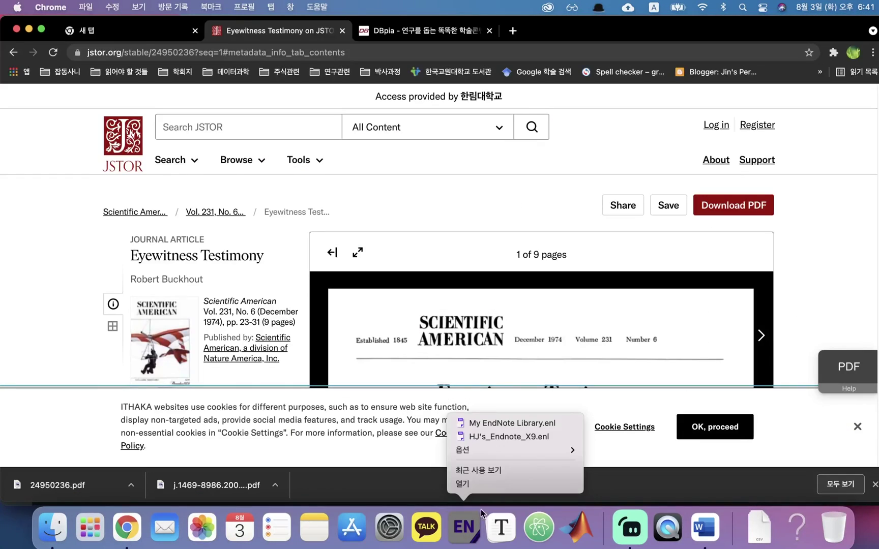
click(493, 437)
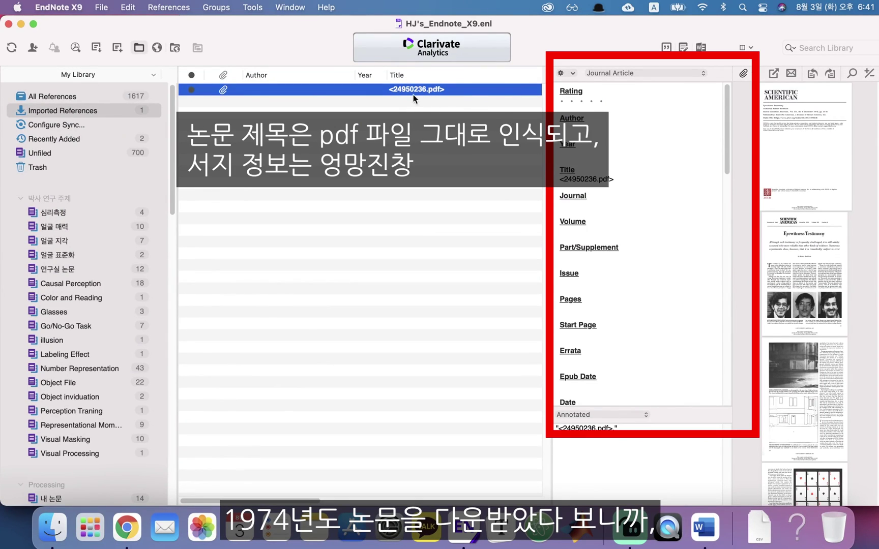
scroll(826, 185, down, 15)
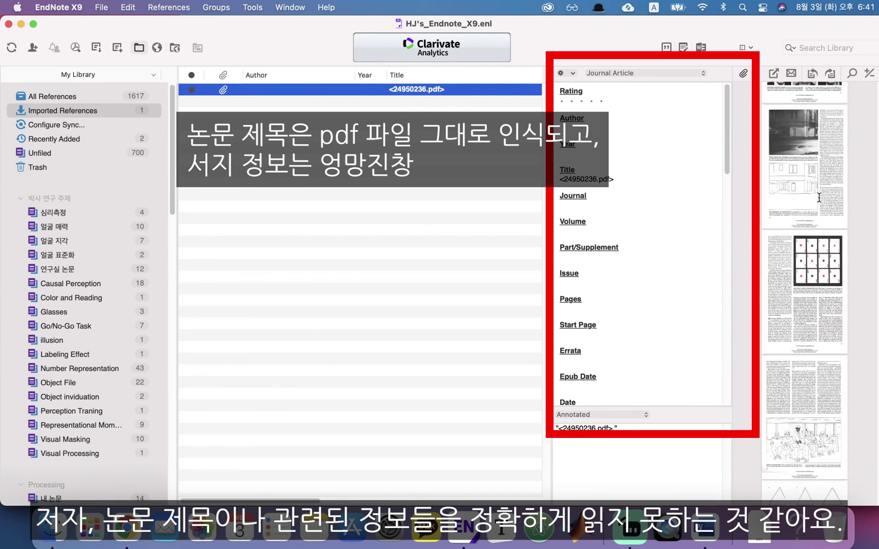
scroll(815, 234, up, 15)
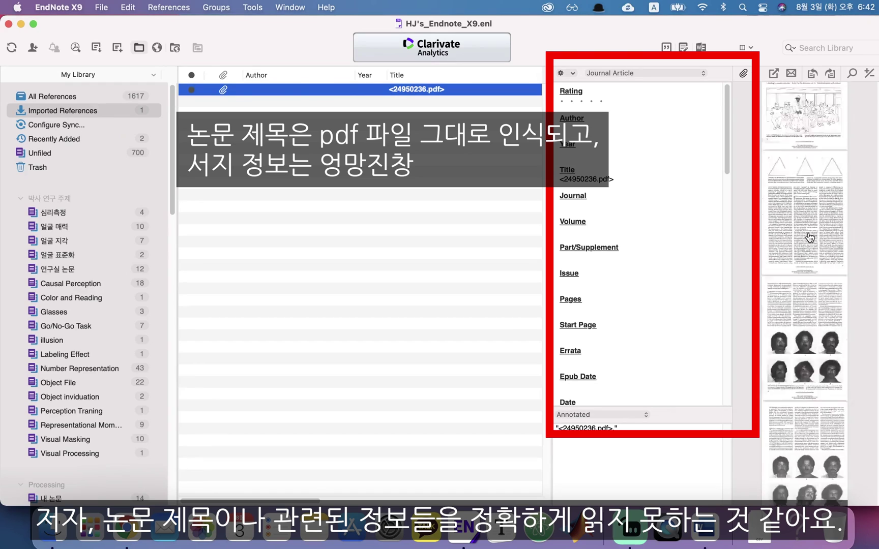
scroll(806, 236, up, 2)
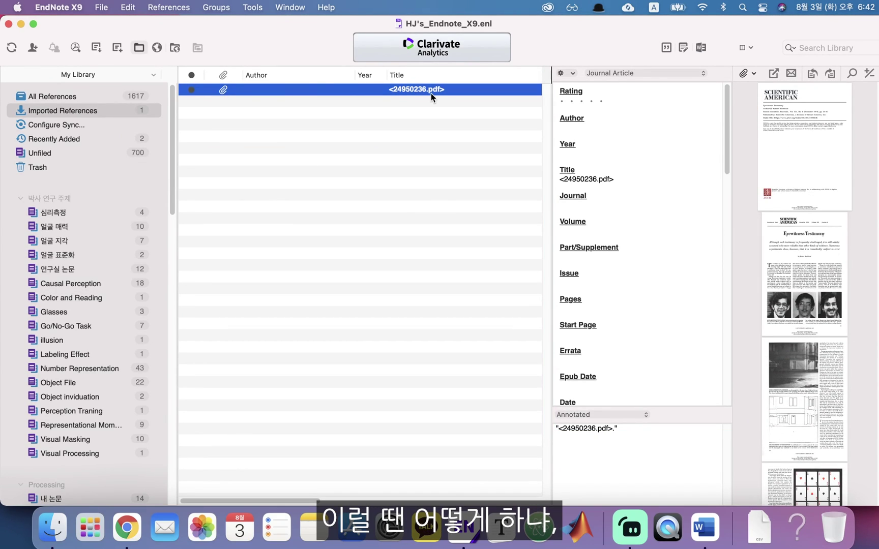
Switch to Chrome, return to the Google Scholar results and export the "Eyewitness testimony" citation in EndNote format
click(226, 354)
click(126, 528)
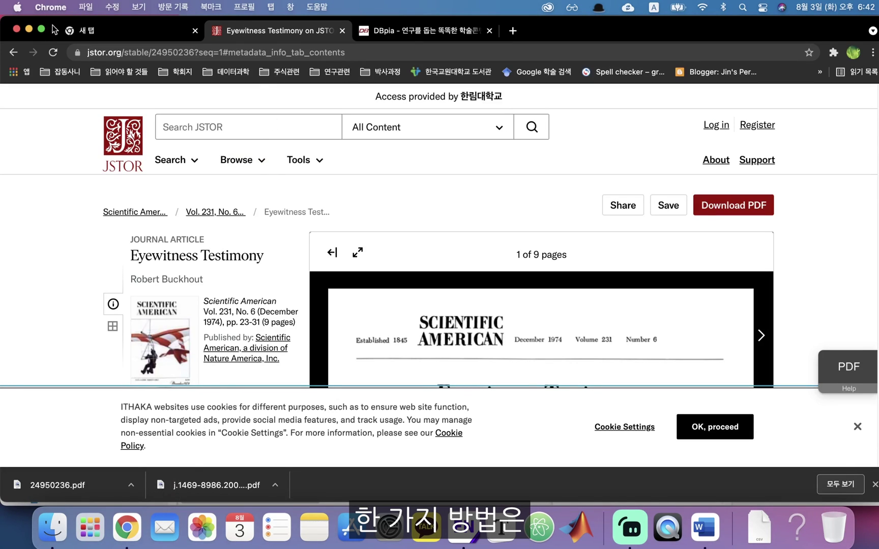
click(13, 53)
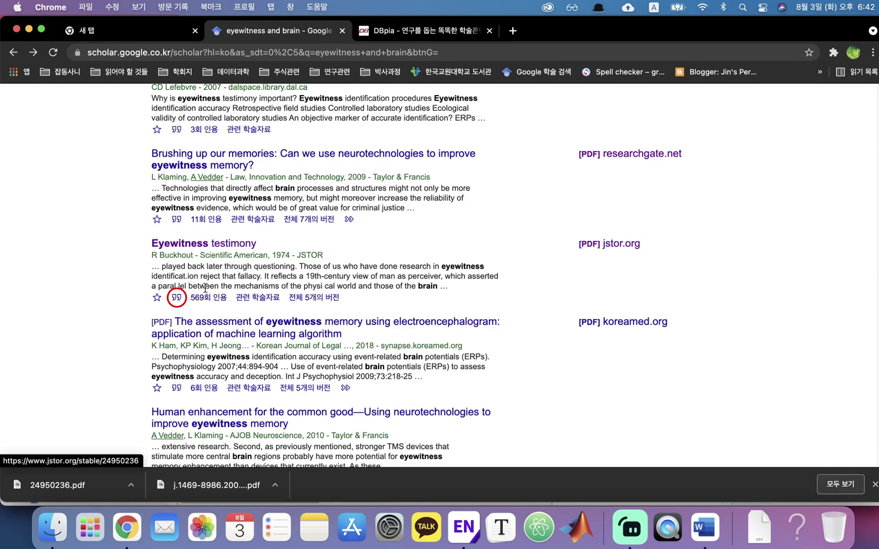
click(177, 299)
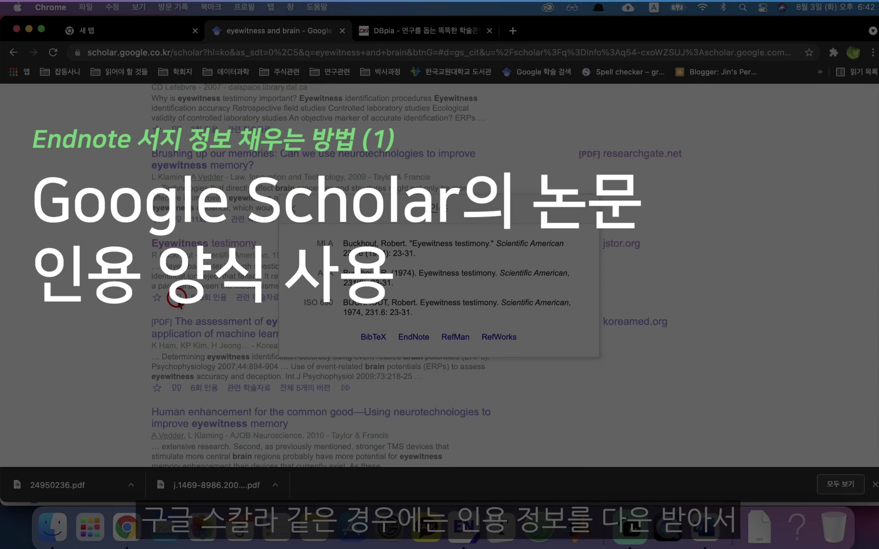
click(413, 340)
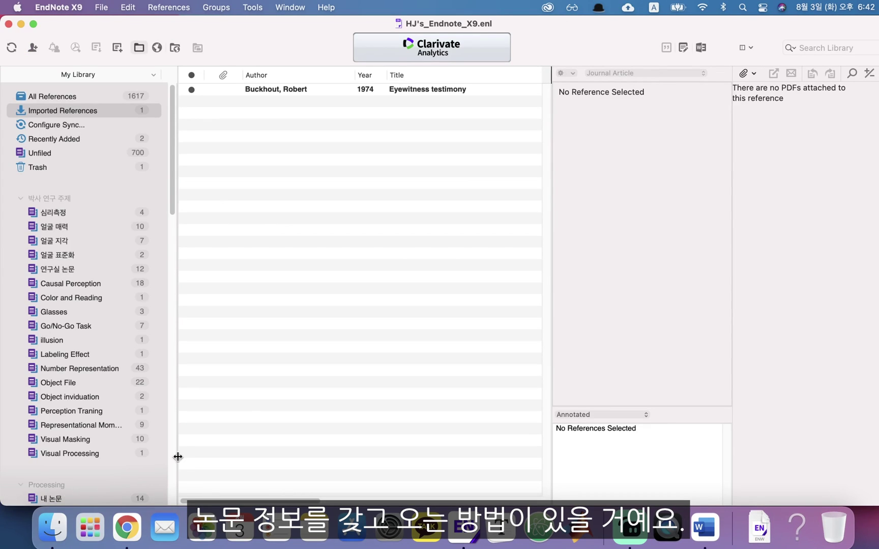
Examine the bibliographic fields of the "Eyewitness testimony" reference imported into EndNote
click(416, 90)
scroll(655, 202, down, 10)
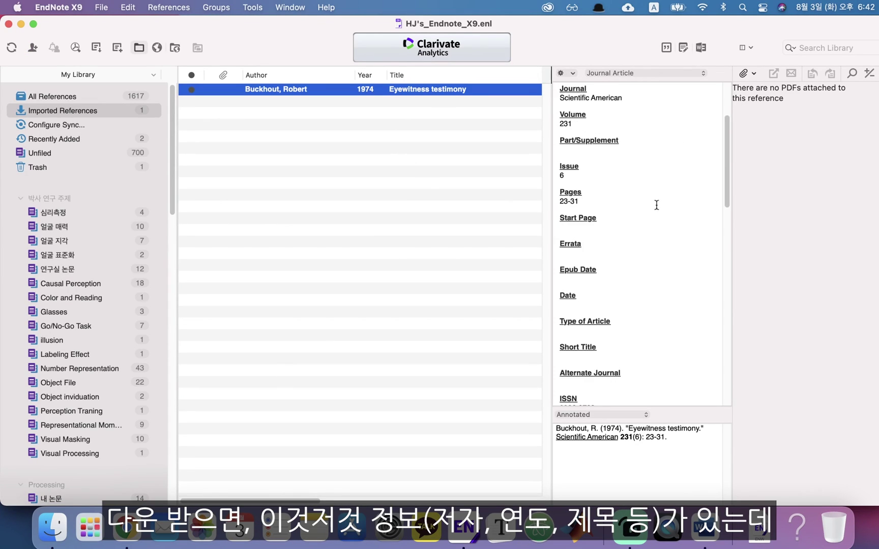
scroll(637, 217, up, 10)
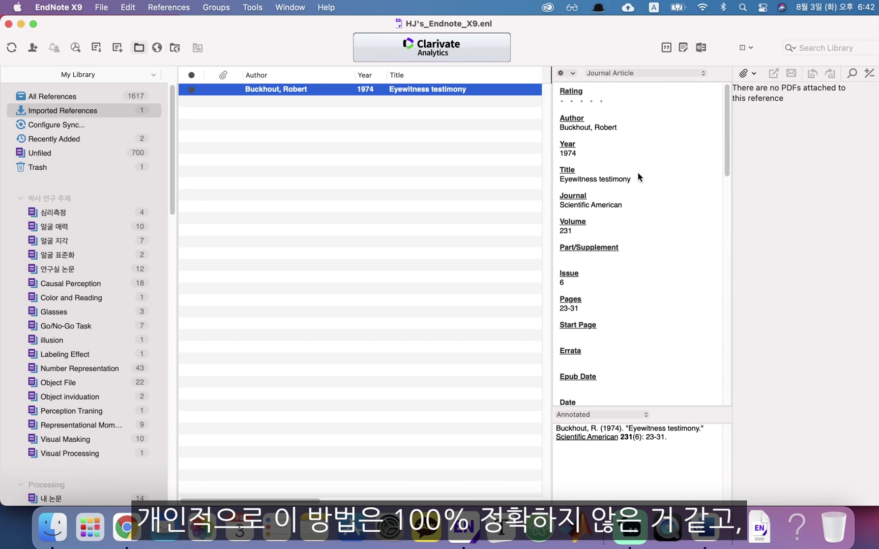
Switch to Chrome and open the JSTOR article page of "Eyewitness testimony" in a new tab from the Google Scholar results
key(super+Tab)
click(529, 170)
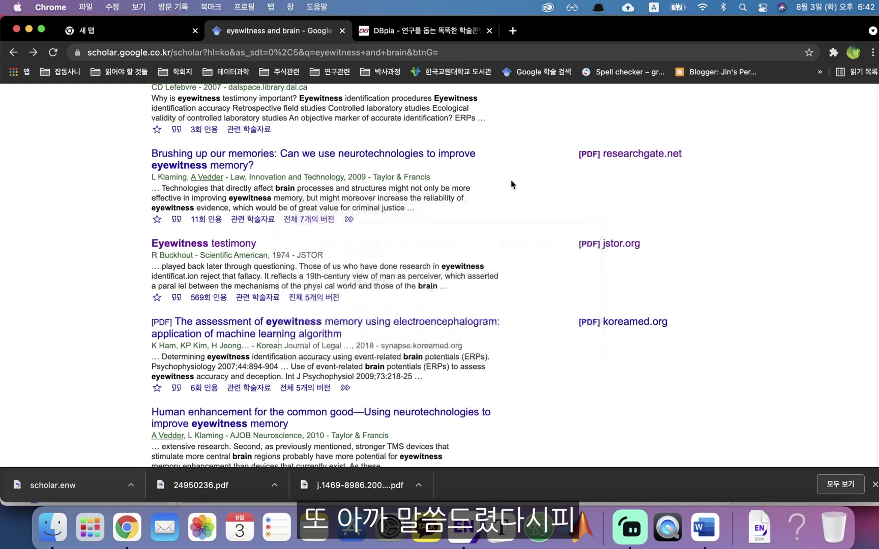
right_click(193, 244)
key(Escape)
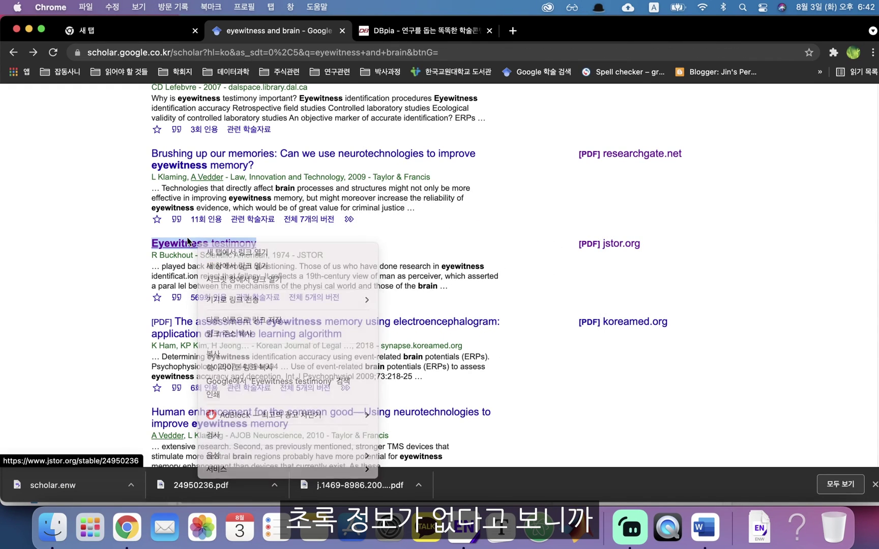
right_click(223, 248)
click(226, 249)
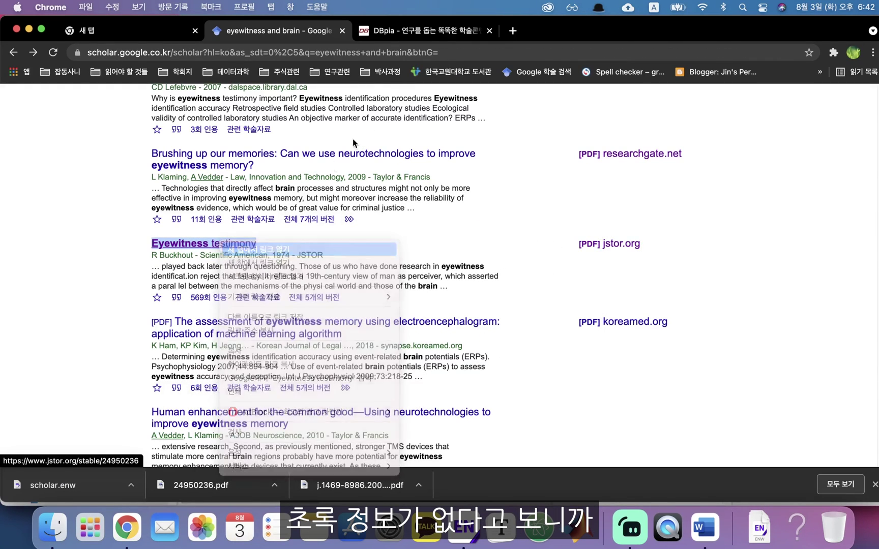
key(super+Tab)
key(super+Tab)
click(401, 32)
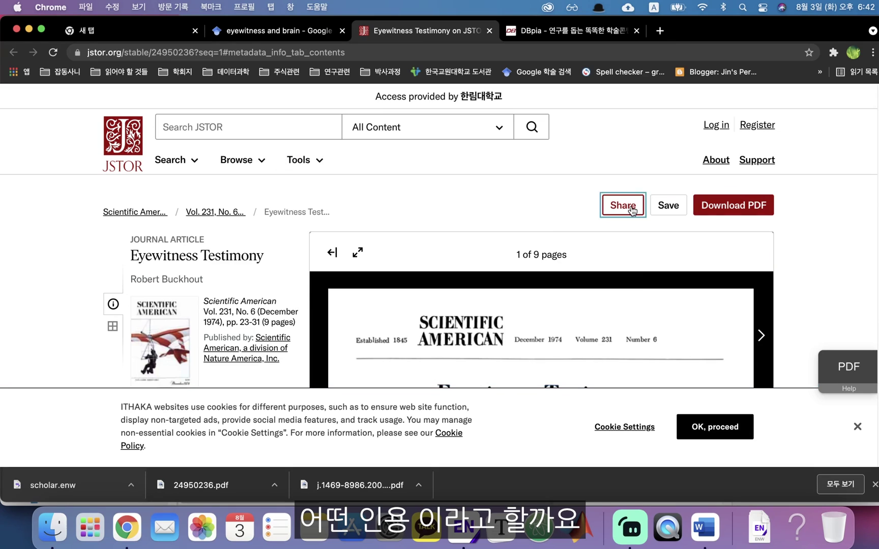
Find the citation options on the JSTOR article page and open the Cite This Item dialog
click(622, 205)
scroll(298, 229, down, 20)
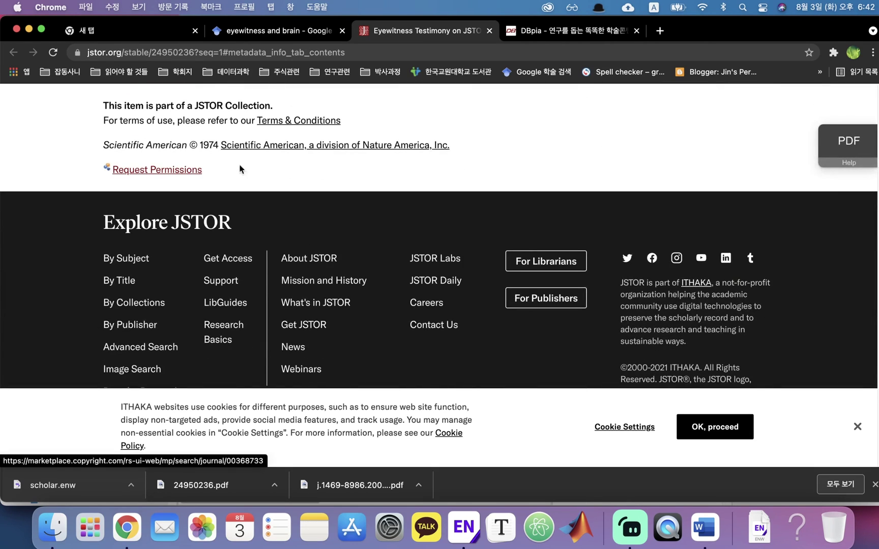
scroll(255, 172, up, 20)
mouse_move(246, 199)
scroll(237, 246, down, 5)
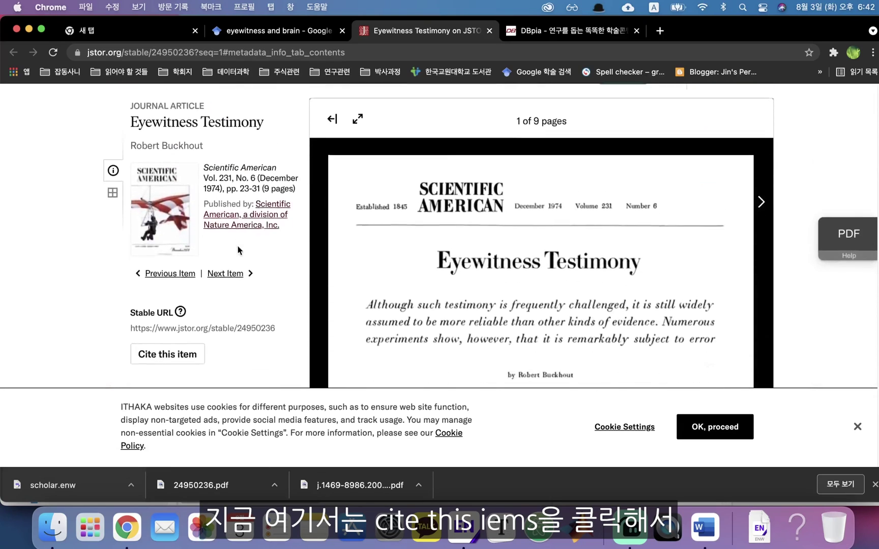
click(169, 258)
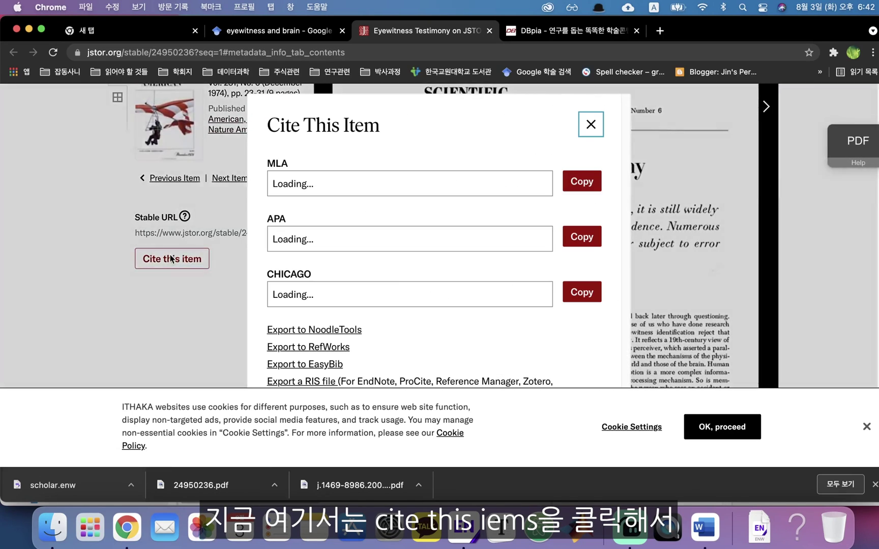
Export the "Eyewitness Testimony" citation from JSTOR as a RIS file and open the downloaded 10.2307_24950236.ris in EndNote
scroll(356, 284, down, 3)
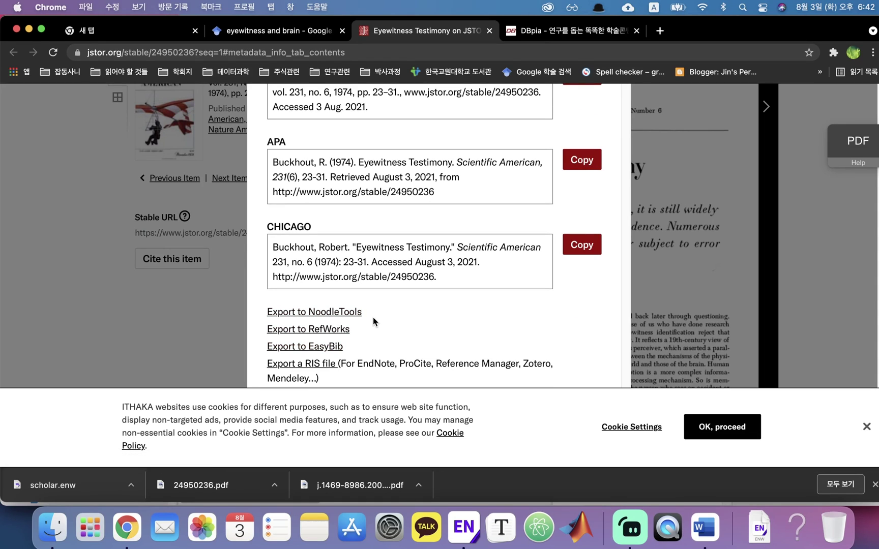
scroll(468, 295, up, 3)
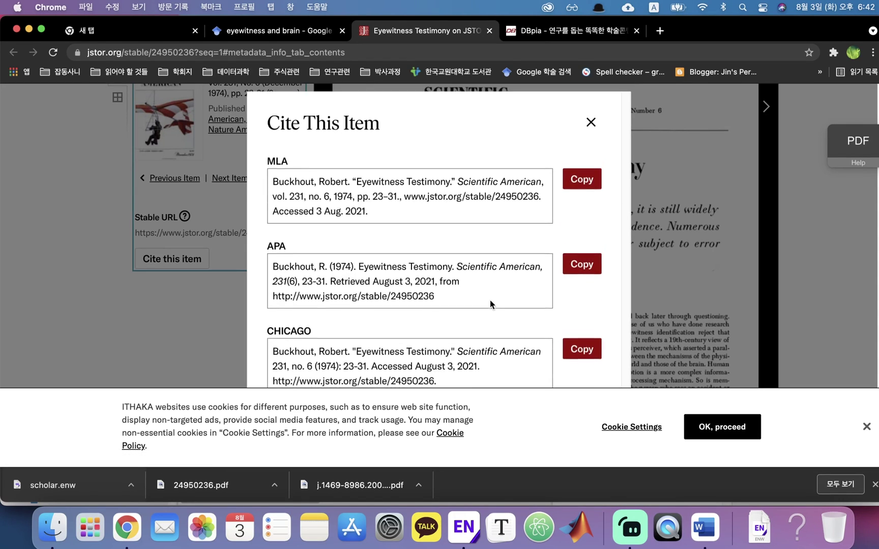
scroll(501, 277, down, 3)
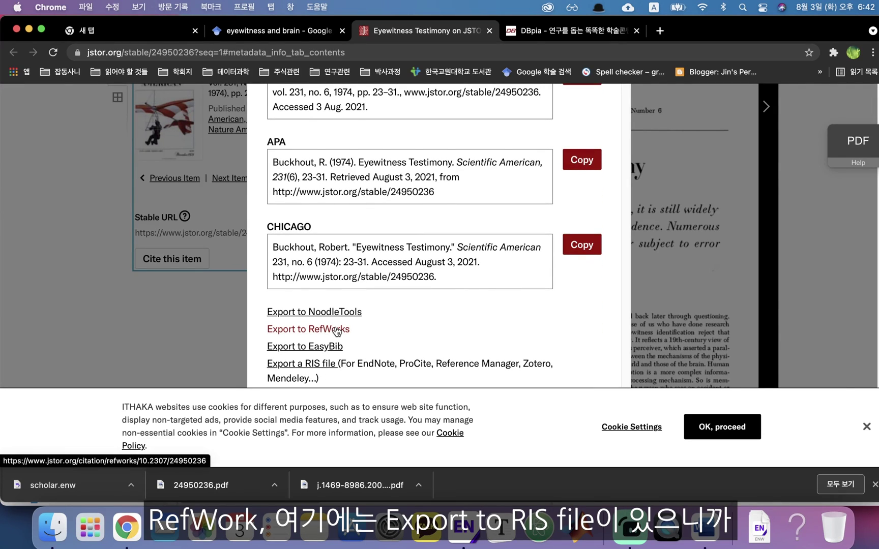
click(311, 366)
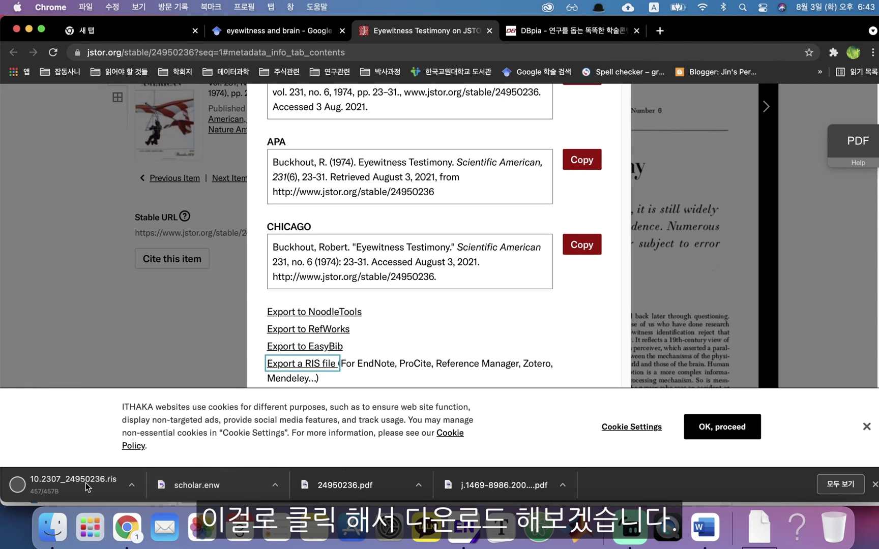
click(88, 484)
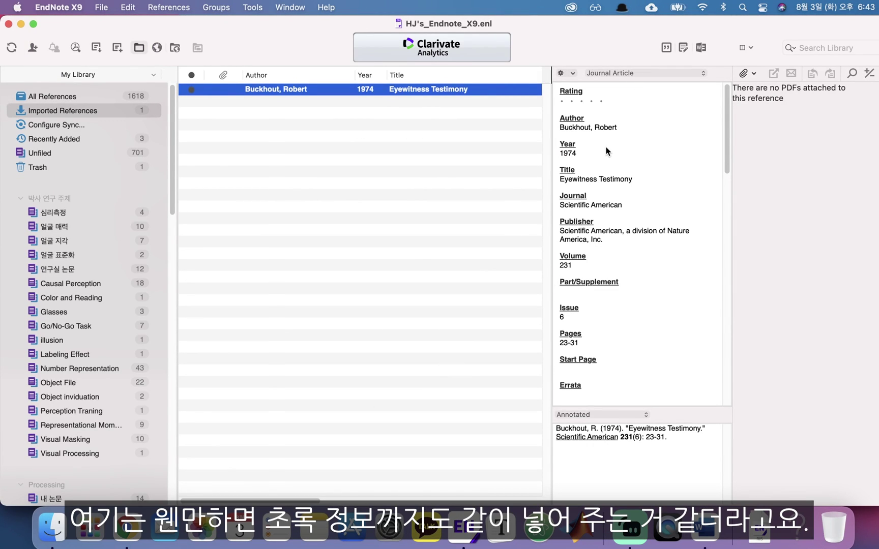
Examine the bibliographic fields of the reference imported from JSTOR, including its URL and abstract
scroll(594, 157, down, 15)
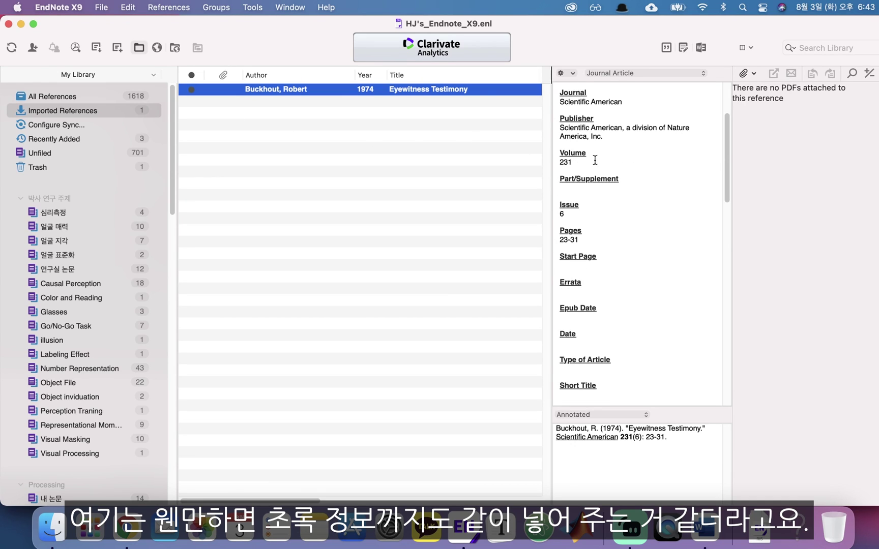
click(611, 206)
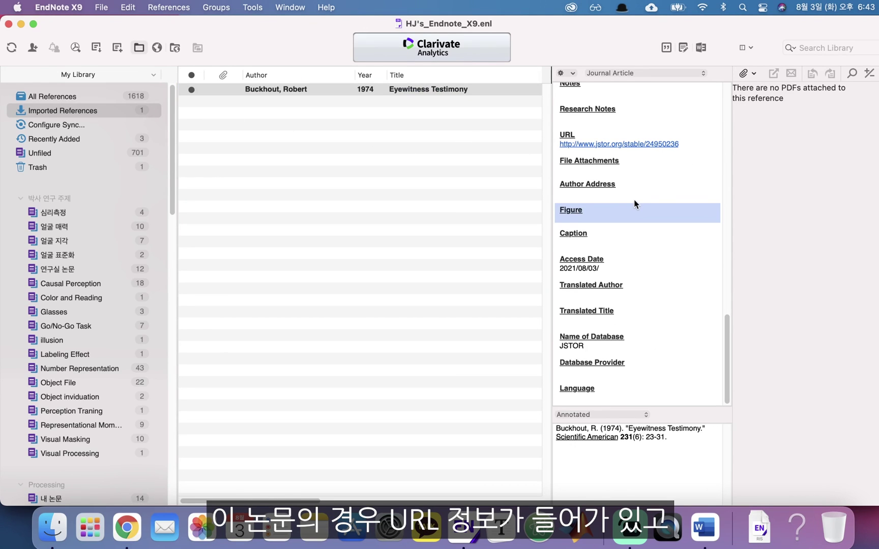
scroll(631, 160, up, 10)
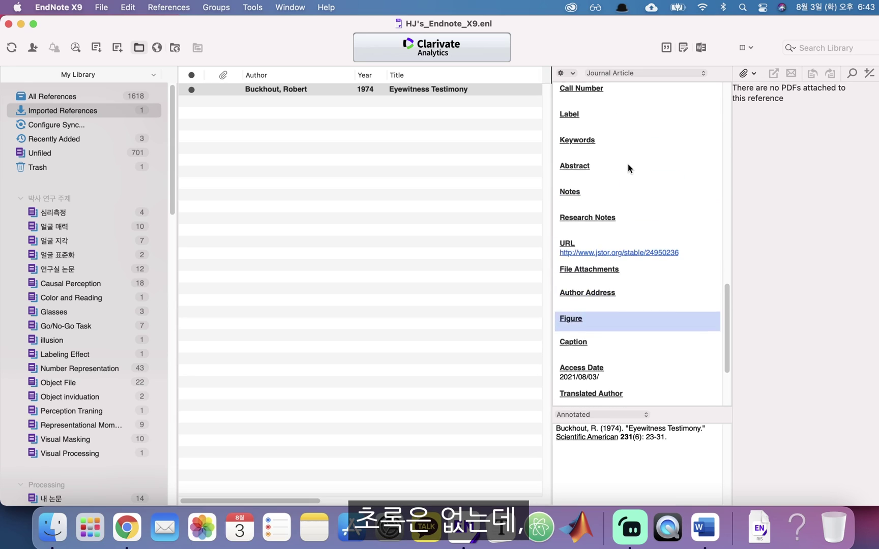
key(super+Tab)
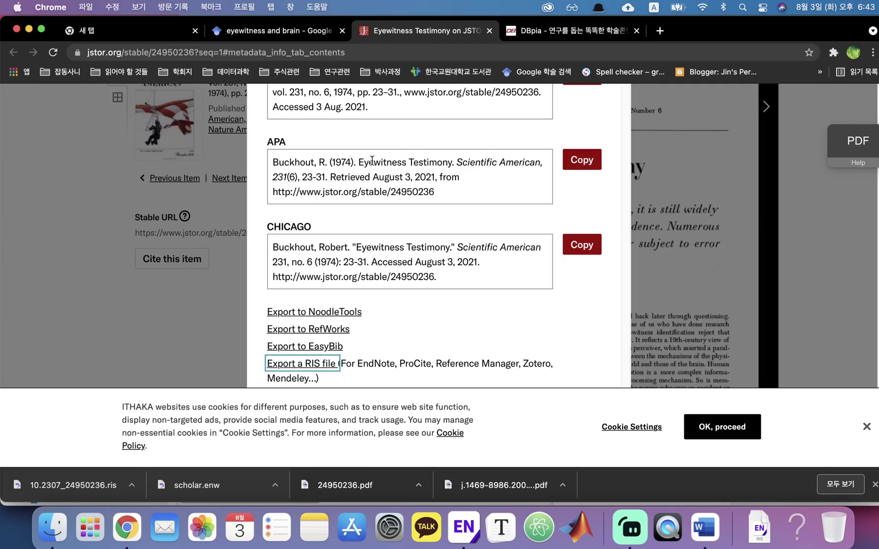
click(303, 53)
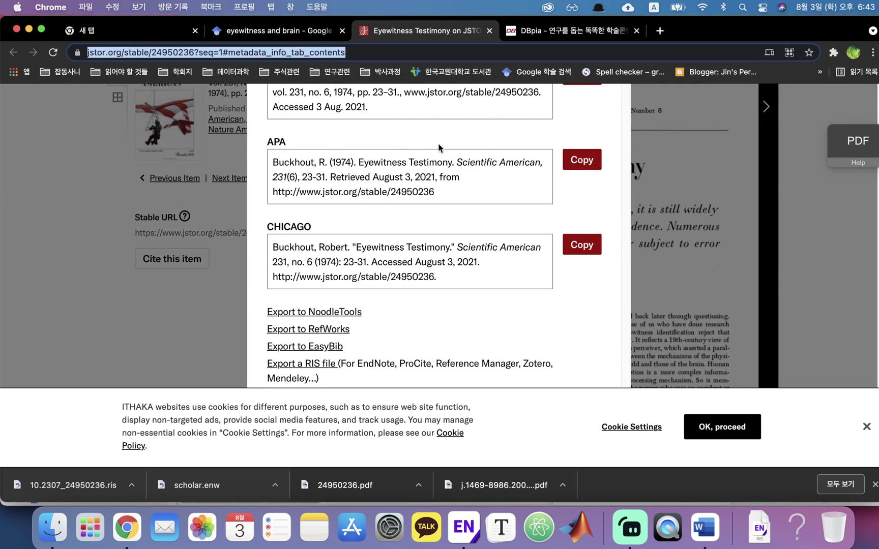
key(super+Tab)
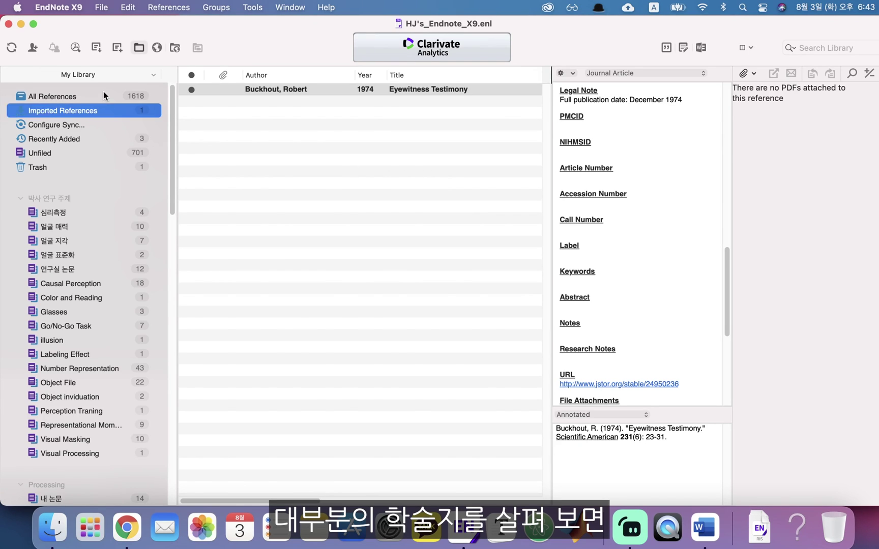
Show all references in the library and view each of the two "Eyewitness Testimony" entries
click(103, 93)
click(445, 102)
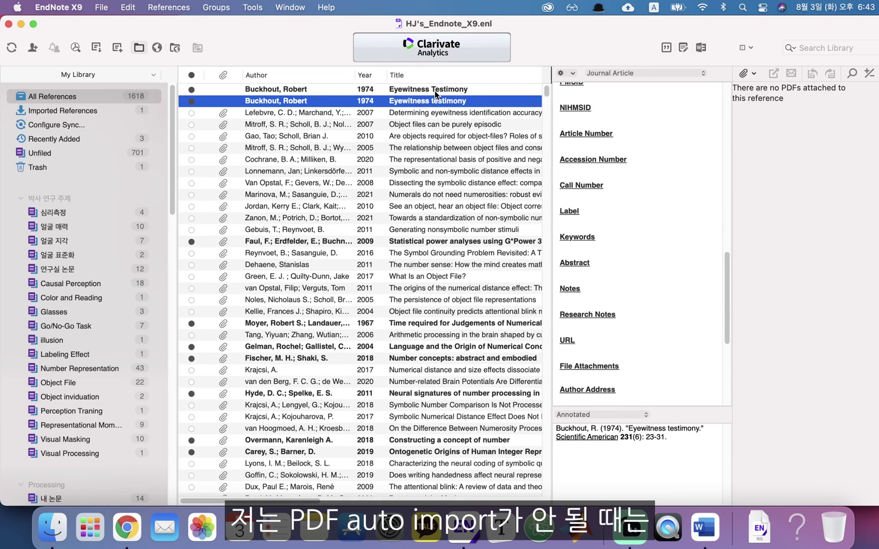
key(super+Tab)
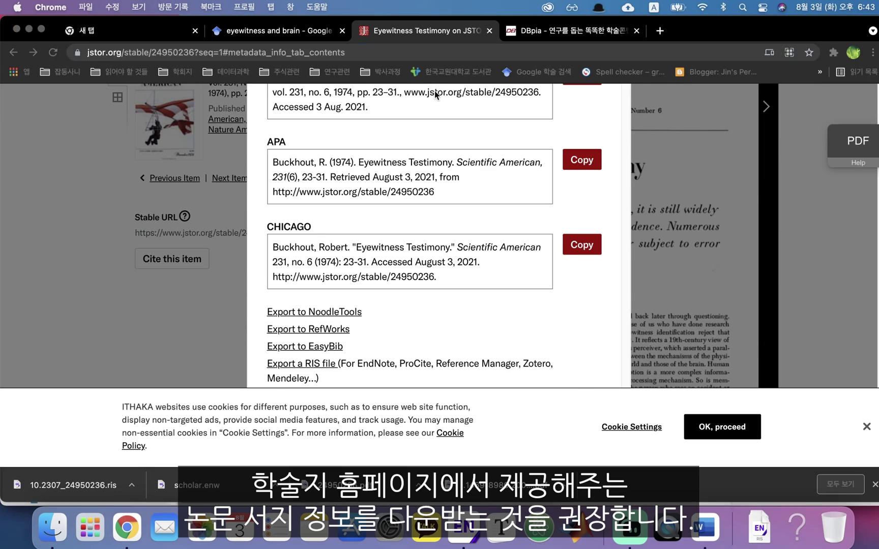
key(super+Tab)
click(160, 8)
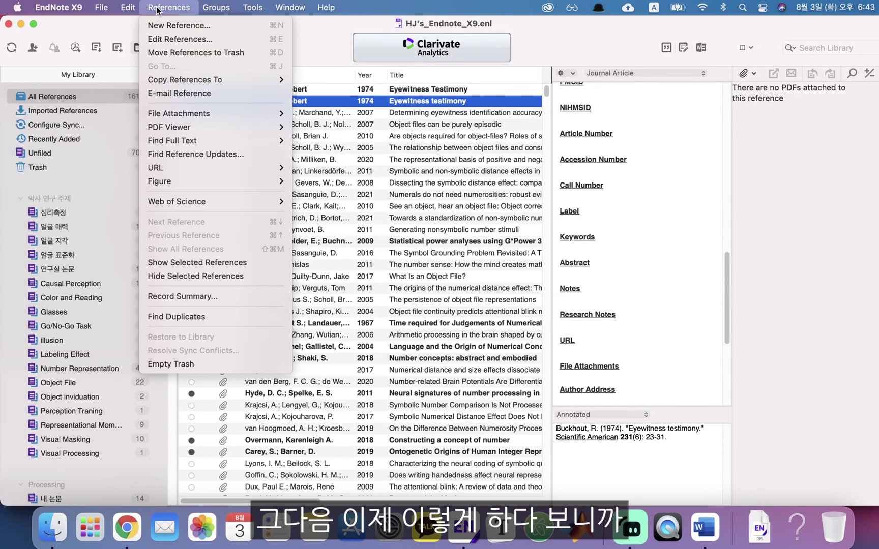
click(447, 101)
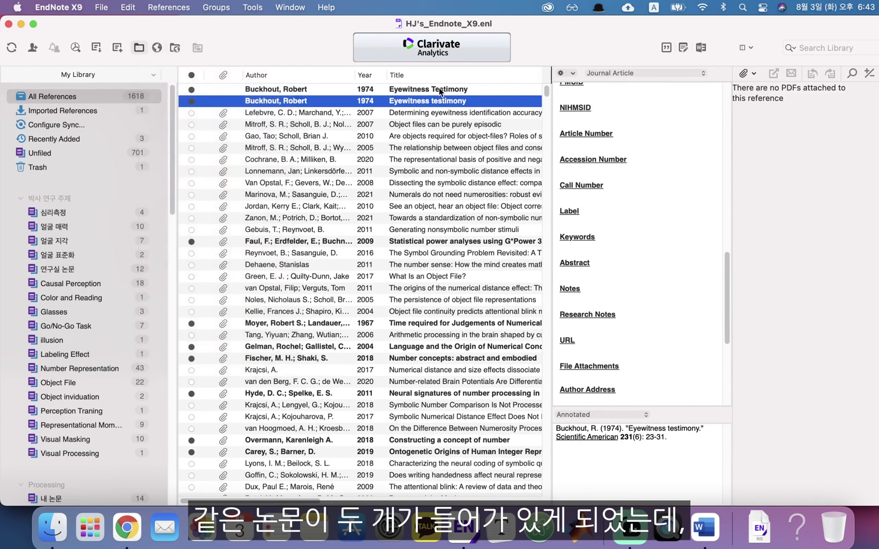
click(446, 90)
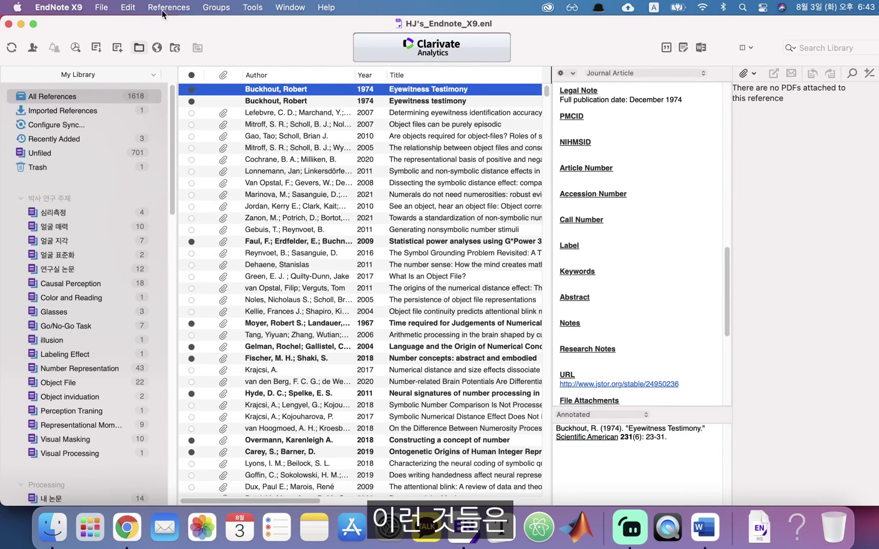
Run Find Duplicates on the library's references
click(124, 7)
mouse_move(144, 10)
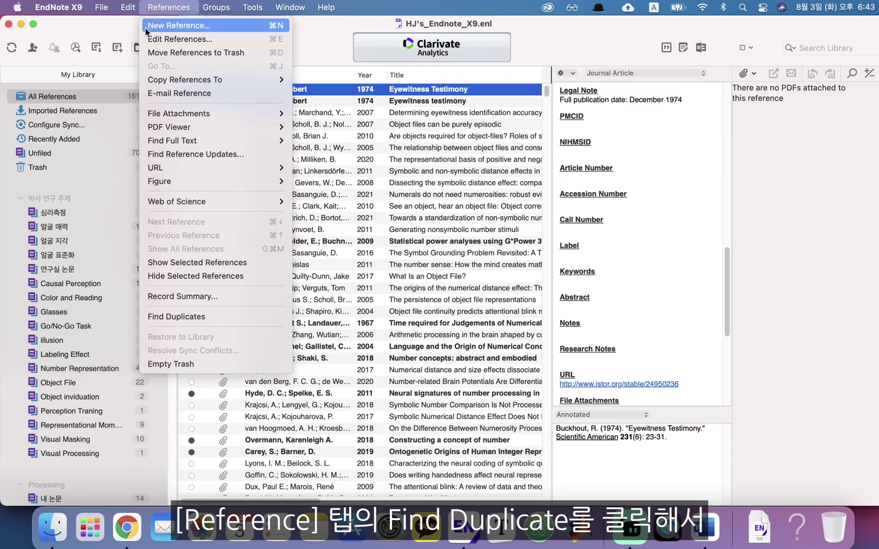
click(204, 318)
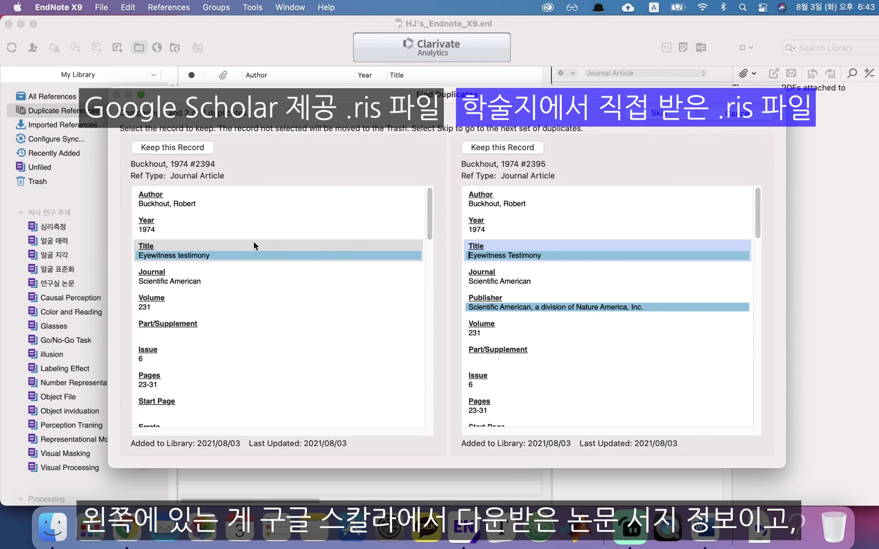
Compare the highlighted differences between the Google Scholar and JSTOR records of "Eyewitness Testimony", including publisher, ISSN and legal note
scroll(255, 275, down, 1)
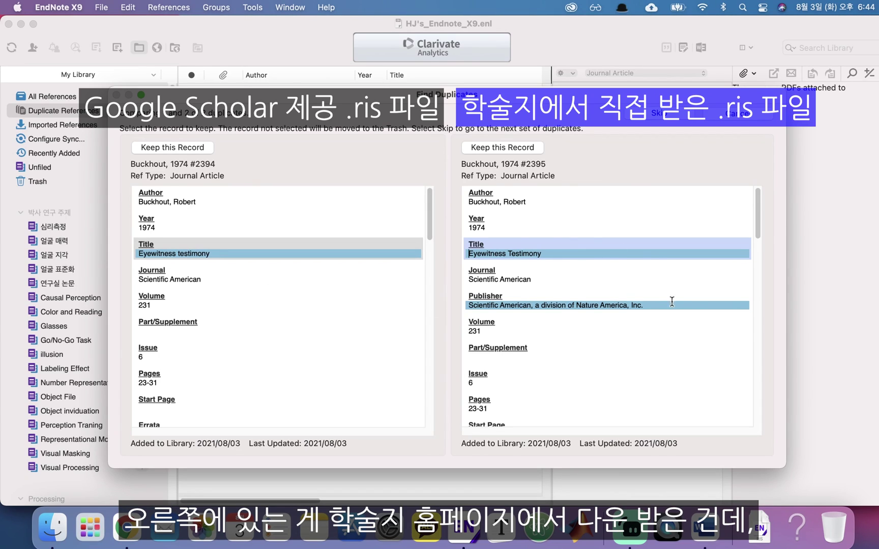
scroll(629, 323, down, 5)
scroll(629, 324, down, 4)
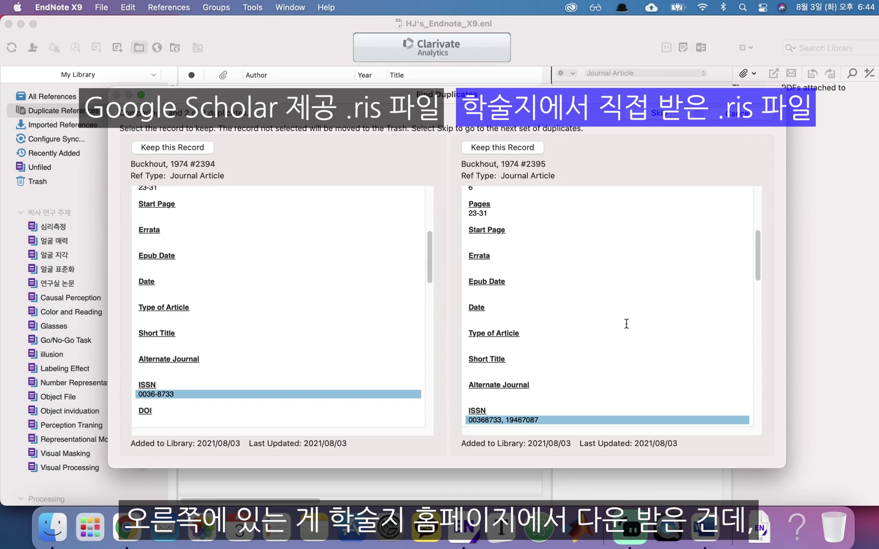
scroll(627, 324, down, 4)
scroll(626, 323, down, 2)
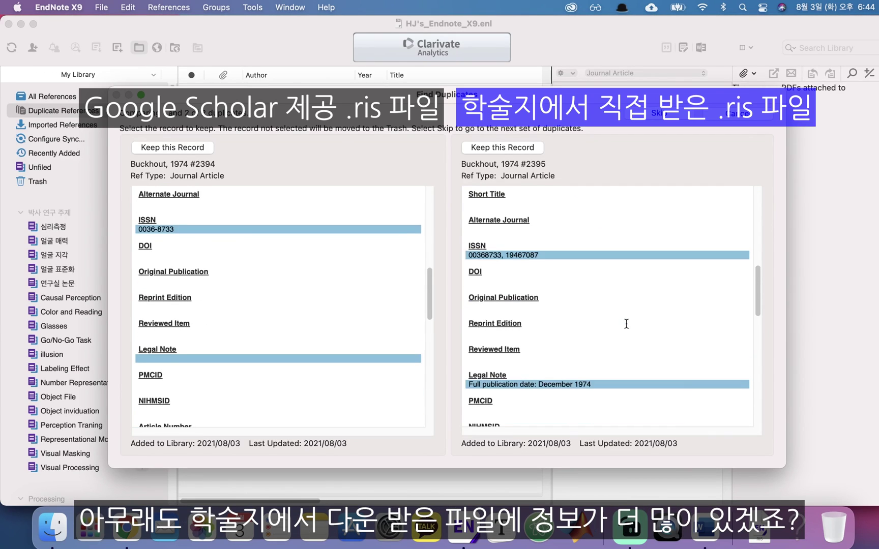
scroll(626, 324, down, 4)
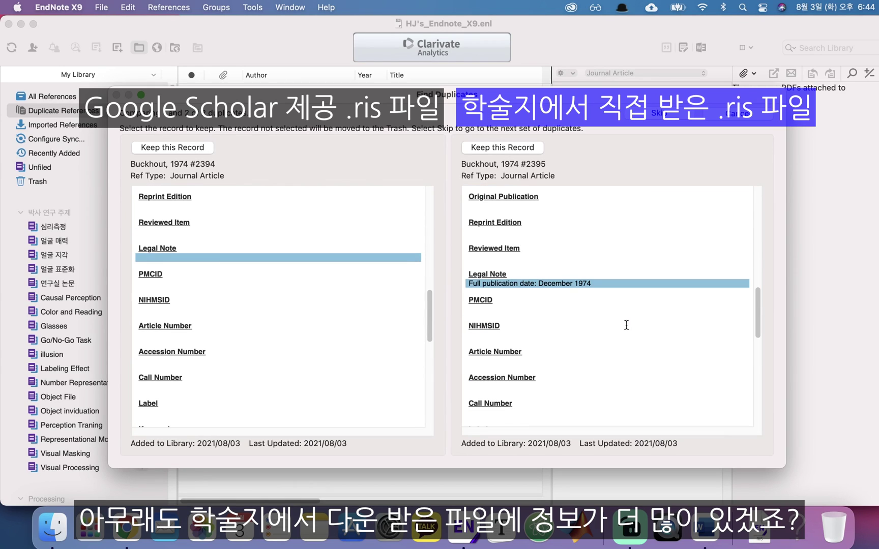
scroll(641, 274, up, 10)
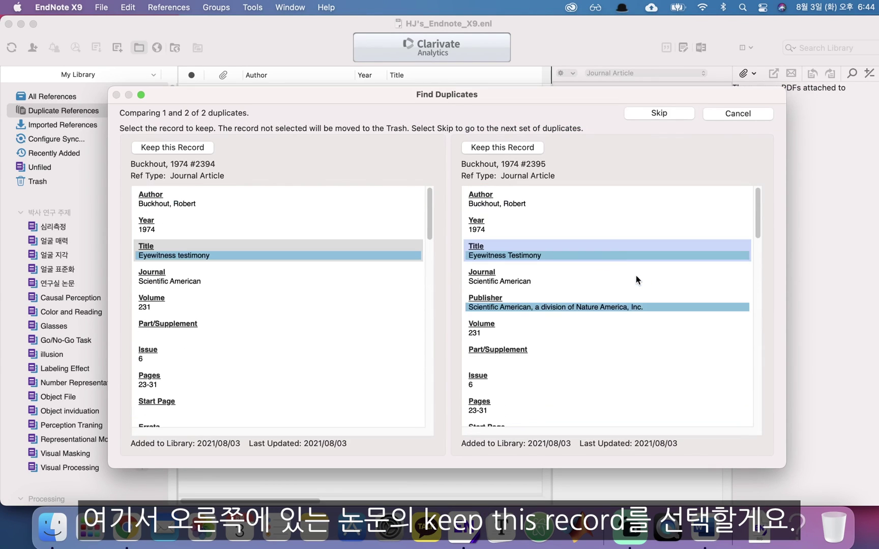
Keep the duplicate record that includes the publisher information, and show all references in the library
click(509, 148)
click(375, 91)
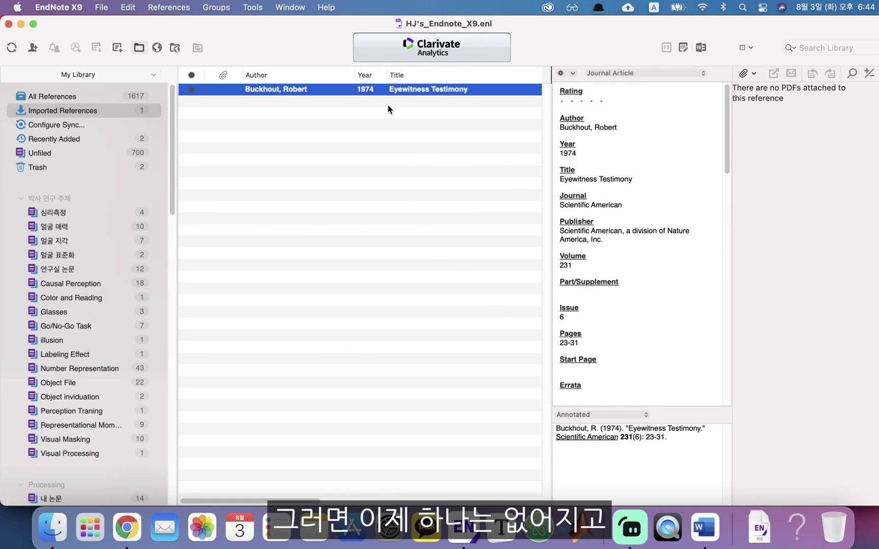
click(135, 97)
click(328, 113)
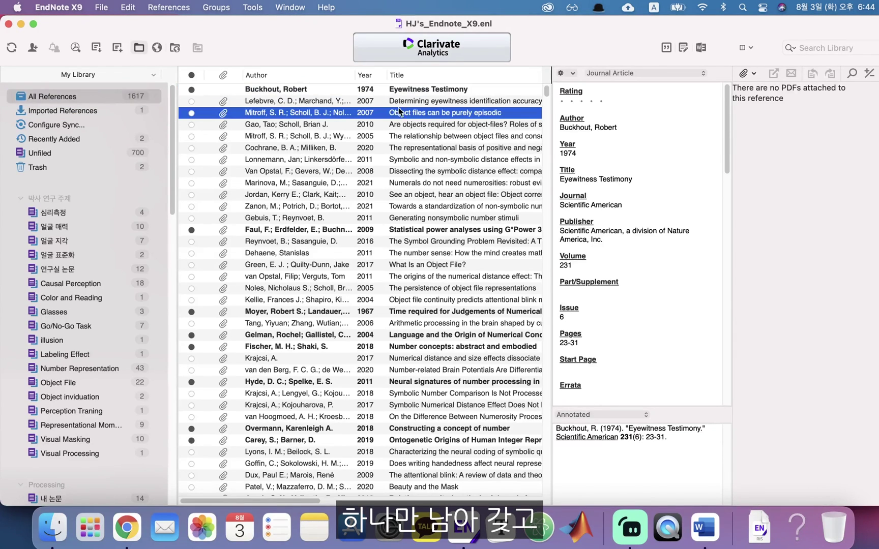
key(Up)
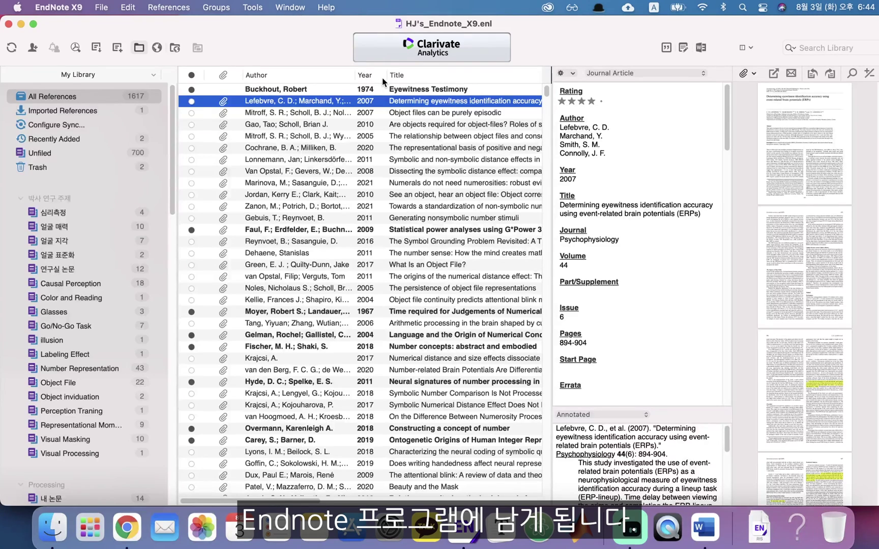
Switch to Chrome, close the JSTOR article tab and search DBpia for the researcher's full name
key(super+Tab)
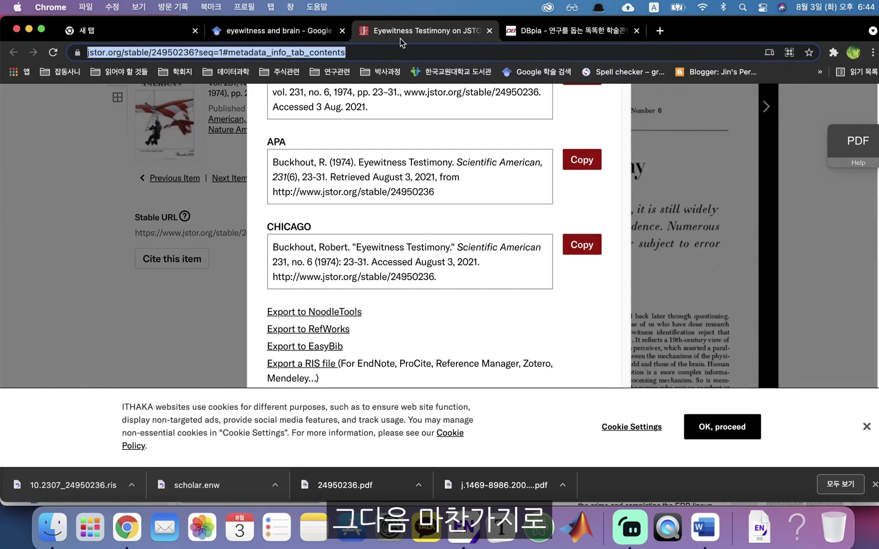
key(super+w)
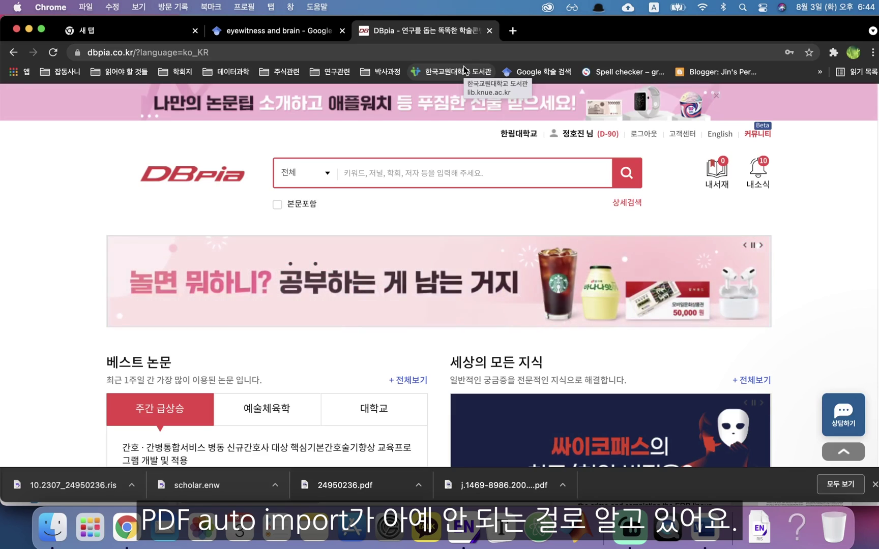
click(502, 176)
text(wjd)
key(BackSpace)
key(BackSpace)
key(BackSpace)
key(ctrl+space)
text(ㅈㅇ)
key(BackSpace)
key(BackSpace)
text(제이)
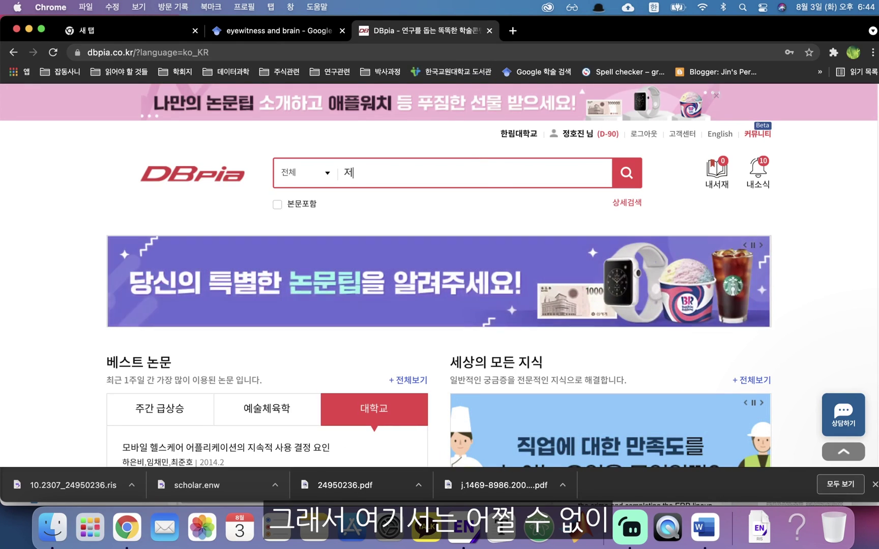
key(BackSpace)
key(BackSpace)
text(정희)
key(BackSpace)
text(호진)
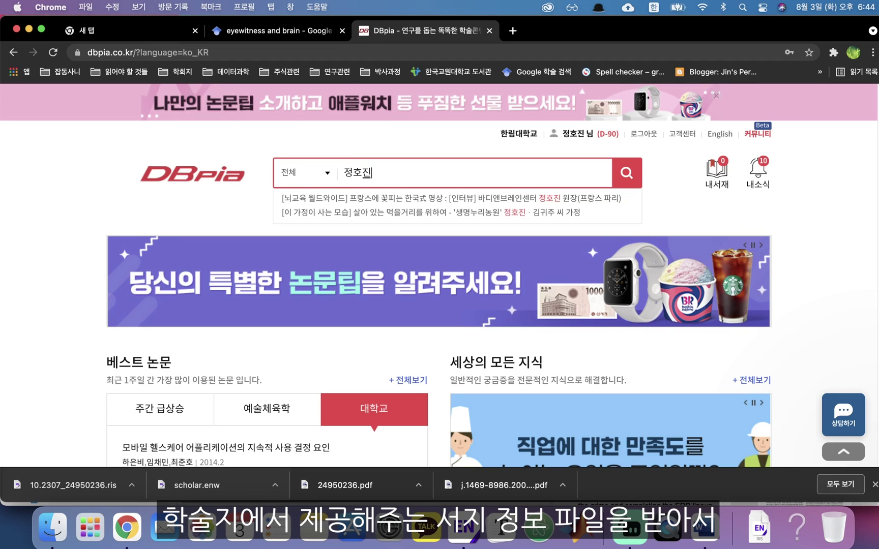
key(Return)
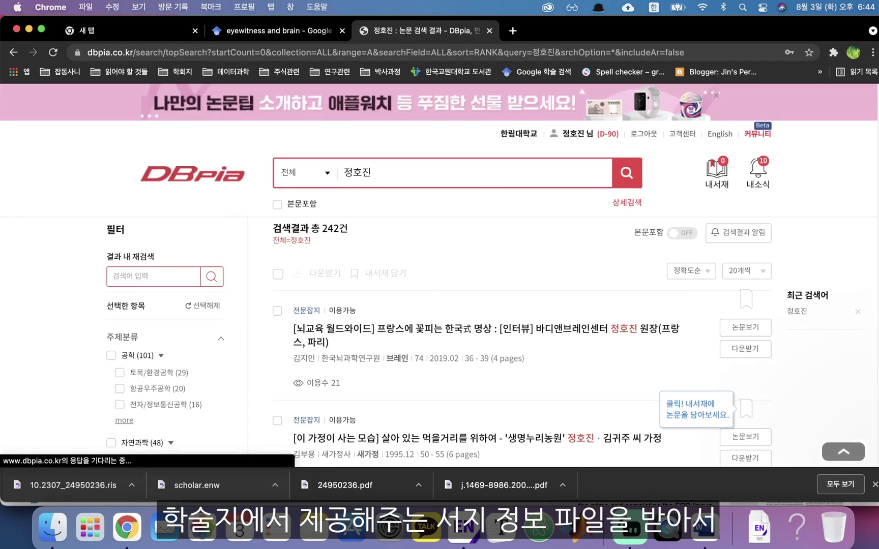
Browse the list of papers in the DBpia search results
scroll(455, 254, down, 5)
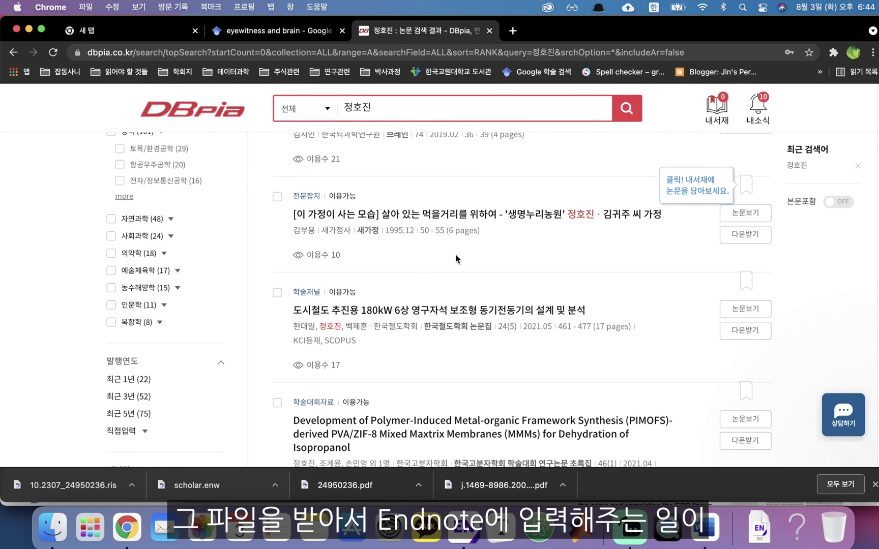
scroll(455, 254, down, 10)
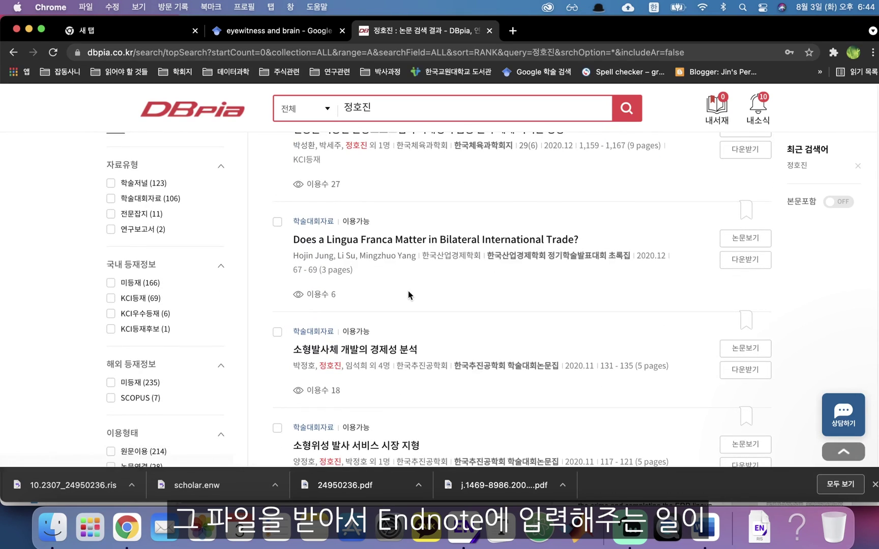
scroll(408, 294, down, 4)
scroll(408, 294, down, 2)
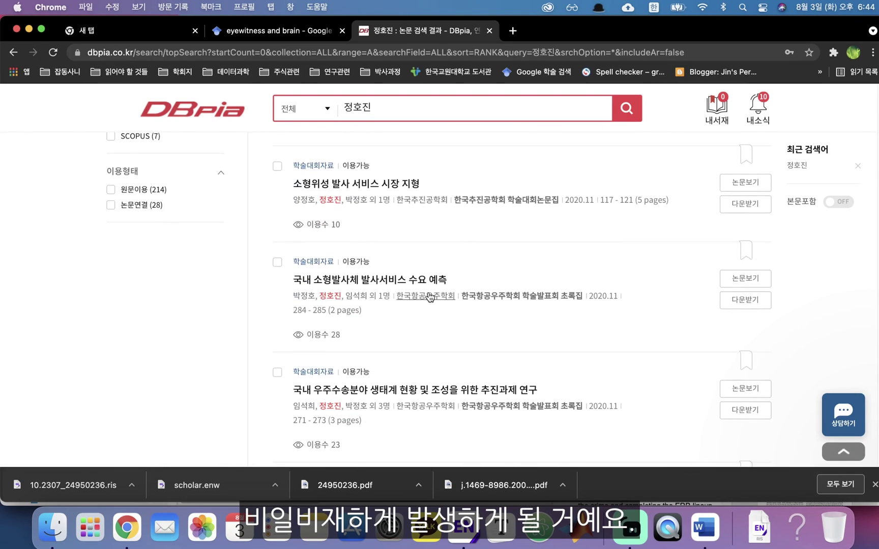
scroll(430, 297, down, 14)
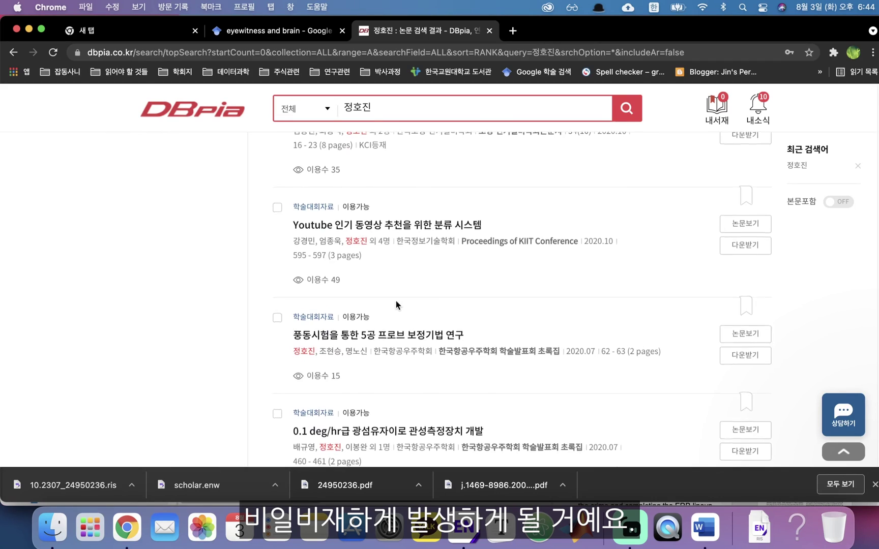
Open the 2020 DBpia paper on the self-administered interview (SAI), export its citation for EndNote, and import the downloaded file into EndNote
scroll(396, 304, down, 9)
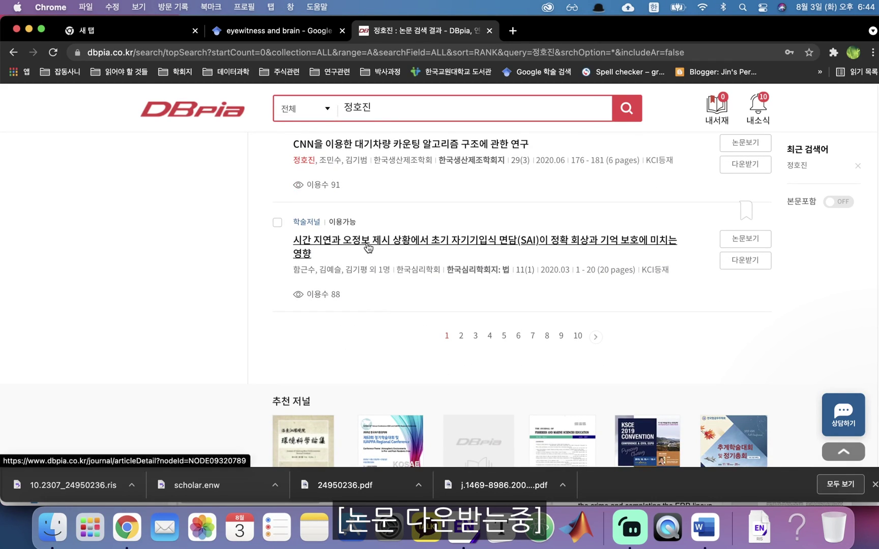
click(442, 241)
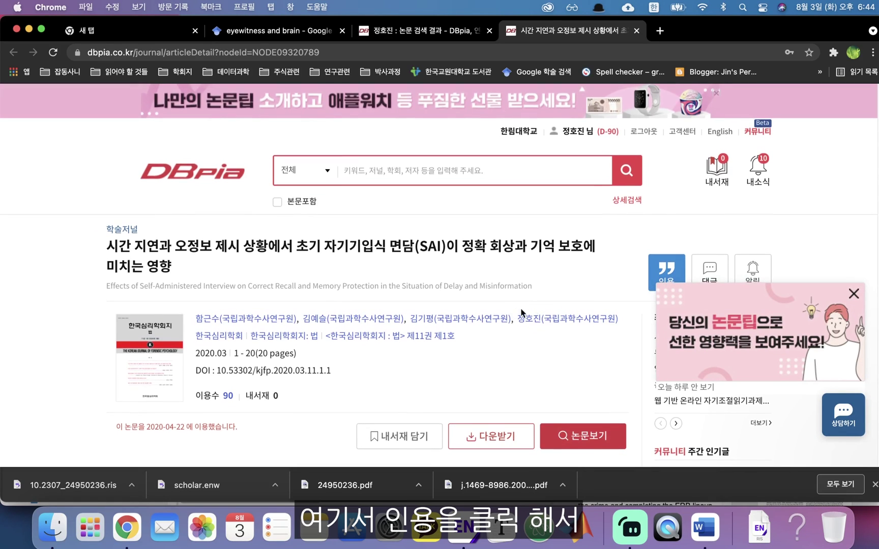
scroll(585, 275, down, 2)
click(668, 242)
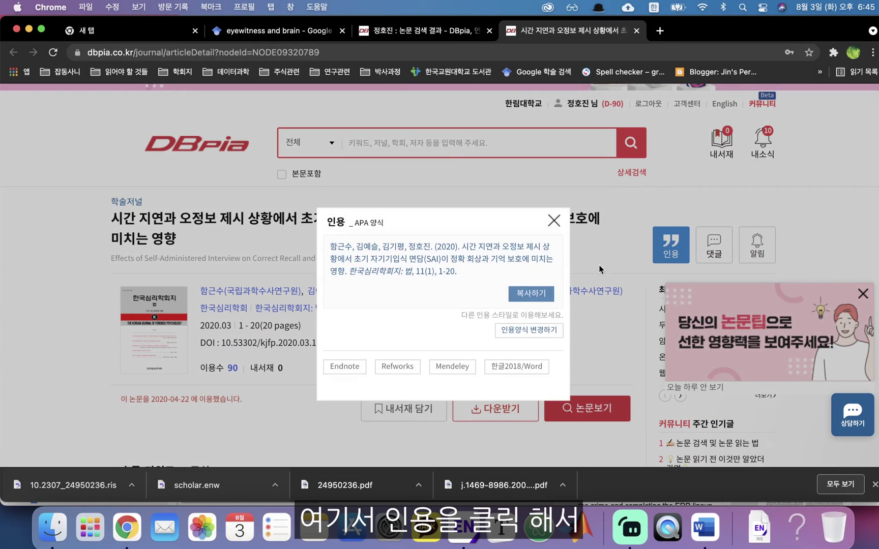
click(350, 366)
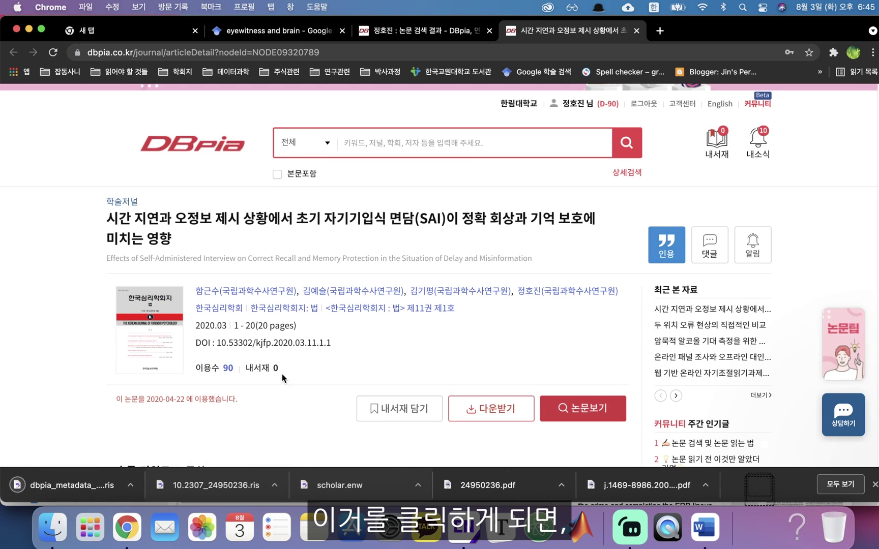
click(79, 486)
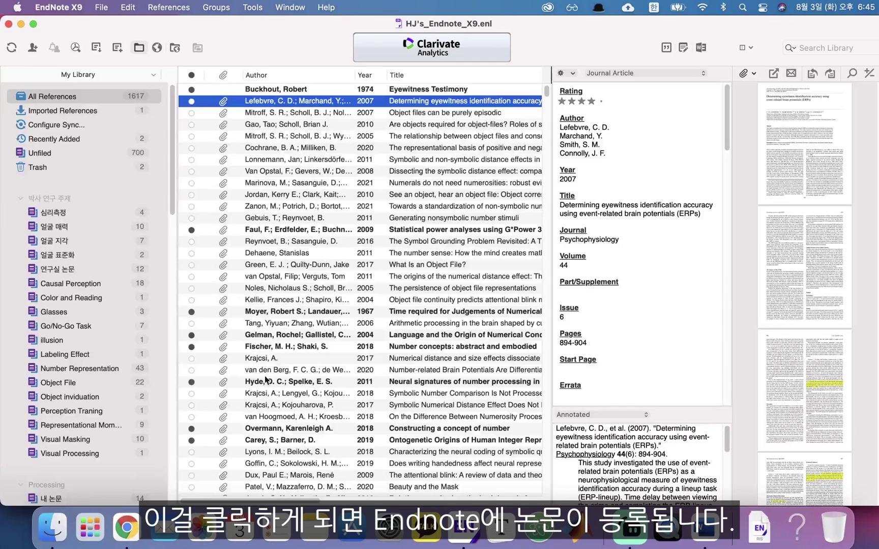
Remove the trailing commas after all four author names in the imported reference
click(616, 122)
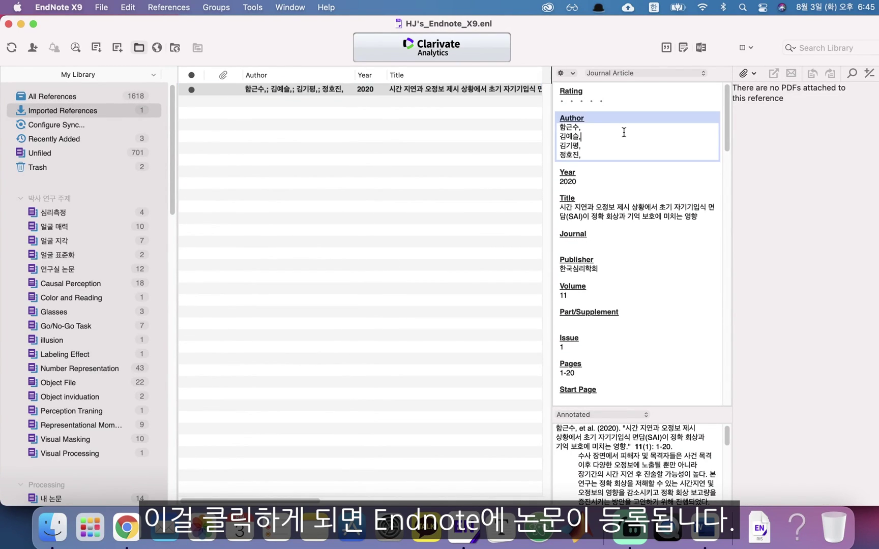
click(619, 125)
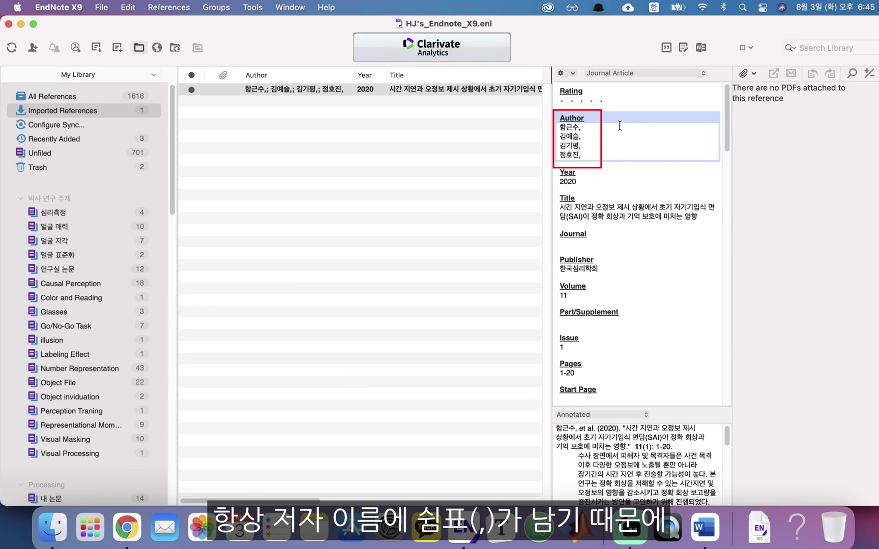
key(BackSpace)
click(579, 136)
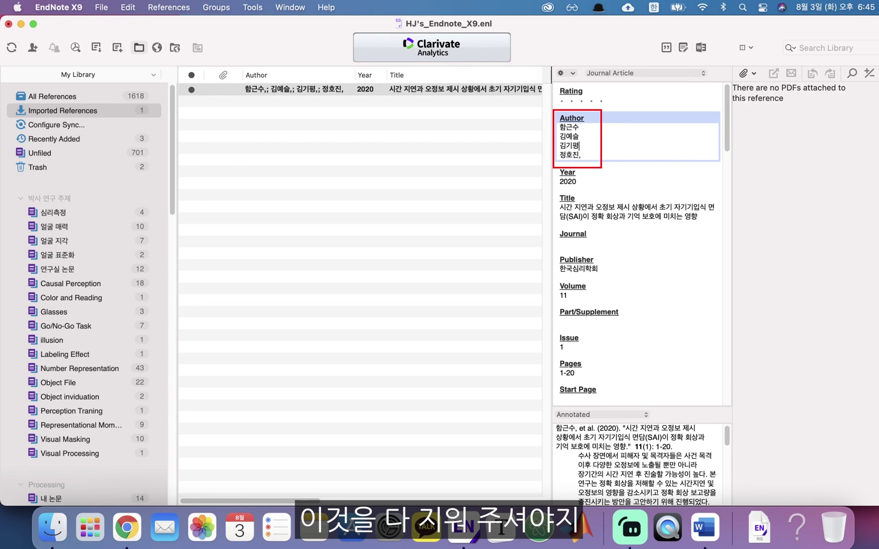
click(581, 154)
key(BackSpace)
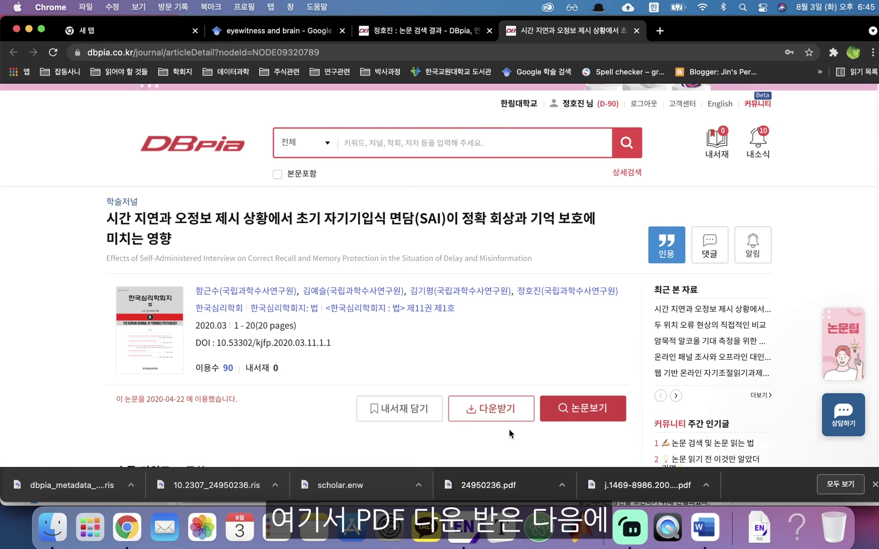
Download the paper's PDF from DBpia and attach it from the Downloads folder to the imported EndNote reference
click(491, 410)
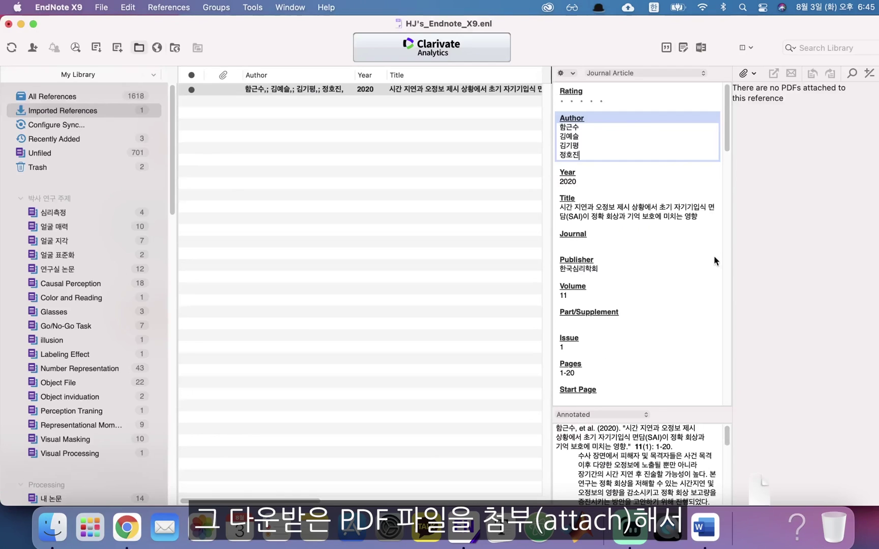
click(747, 74)
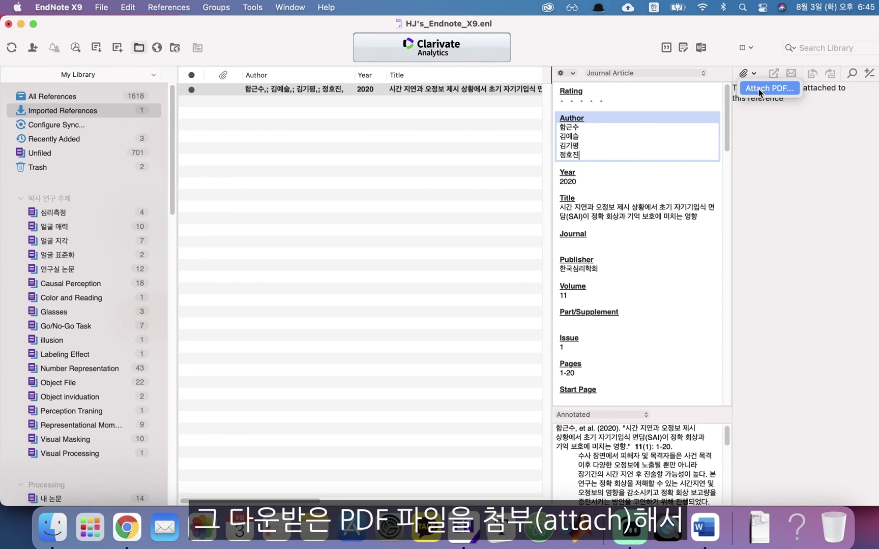
click(759, 90)
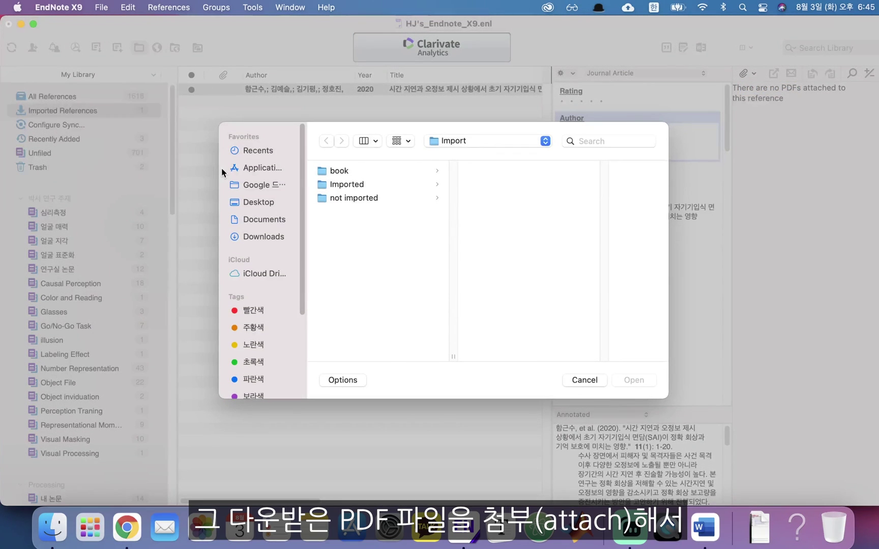
click(270, 237)
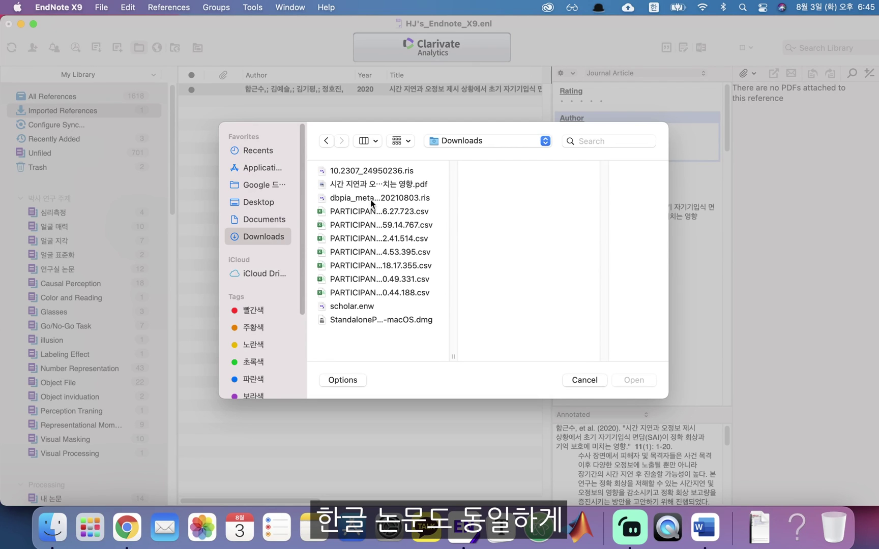
click(400, 184)
click(634, 380)
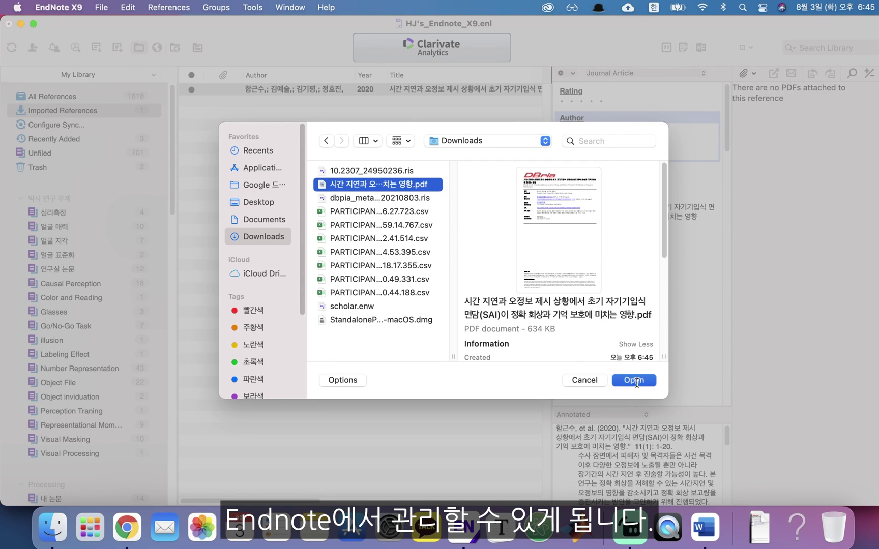
click(348, 135)
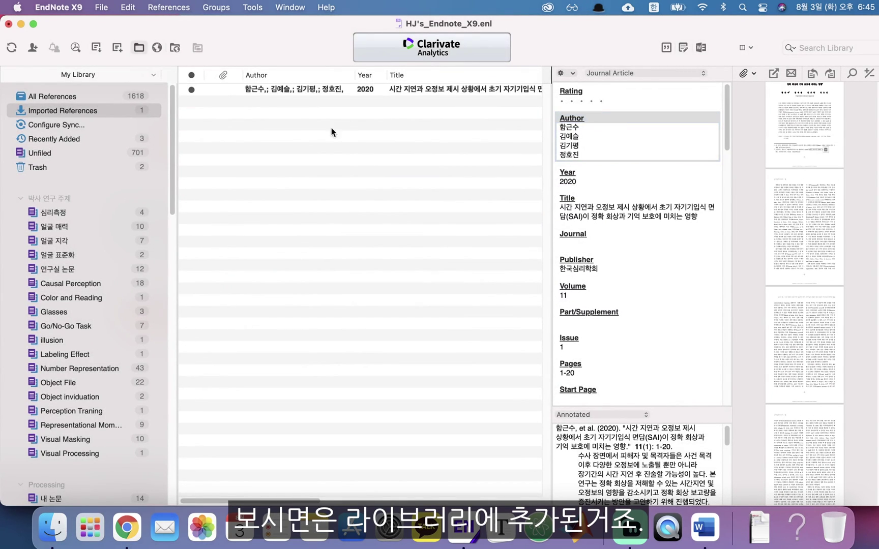
Show all references, open the attached PDF of the newly added SAI paper, look through its pages, and close it
click(75, 97)
click(303, 91)
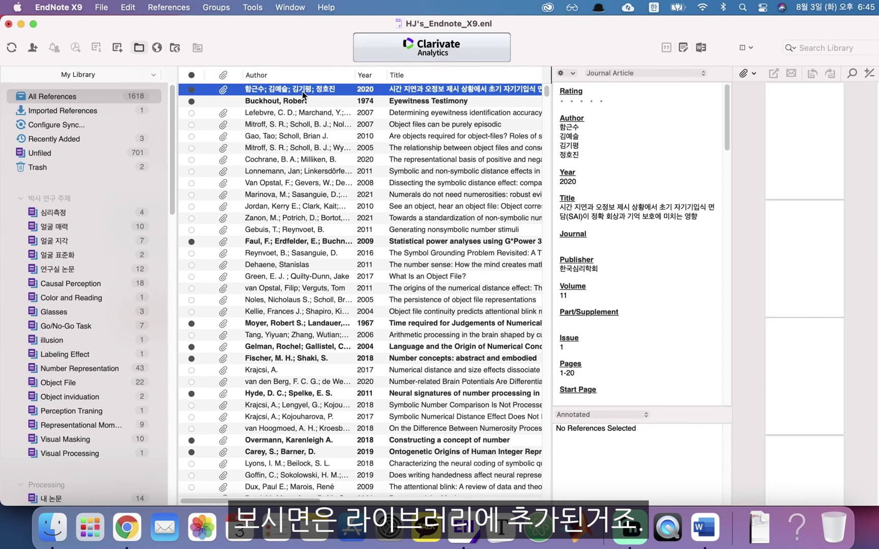
key(Return)
scroll(502, 173, down, 10)
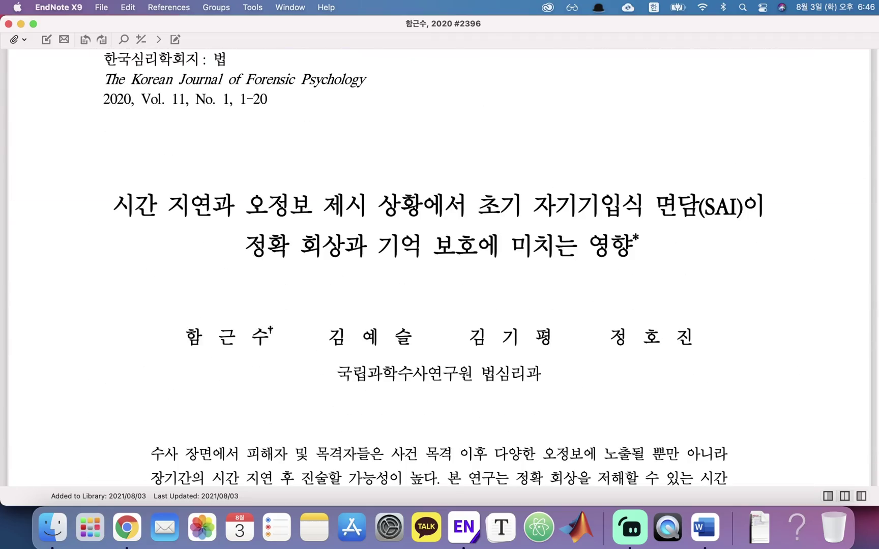
scroll(441, 267, down, 20)
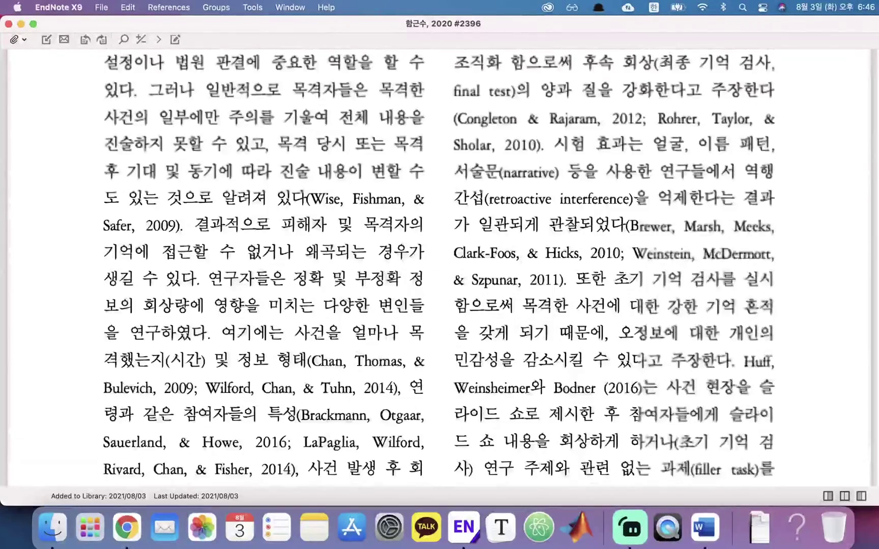
scroll(312, 190, up, 20)
click(8, 24)
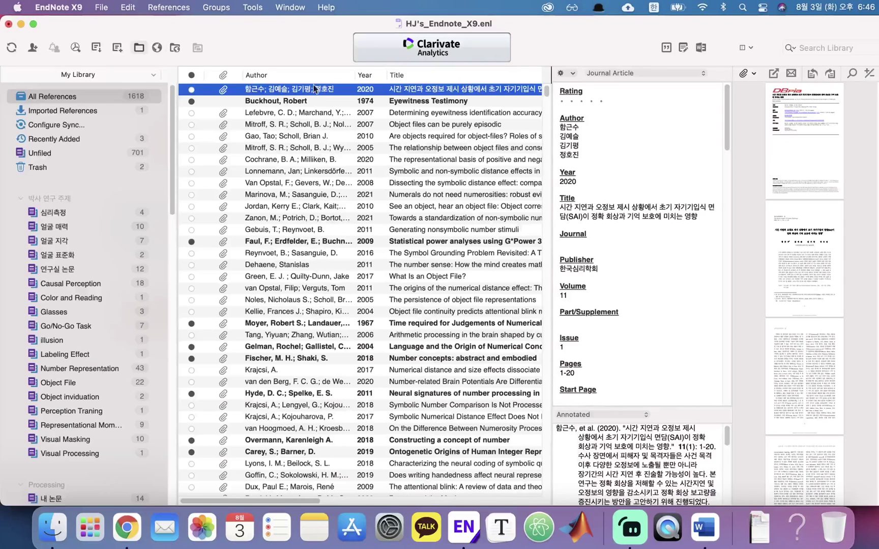
Delete the newly added SAI paper and the "Eyewitness Testimony" reference from the library
key(super+BackSpace)
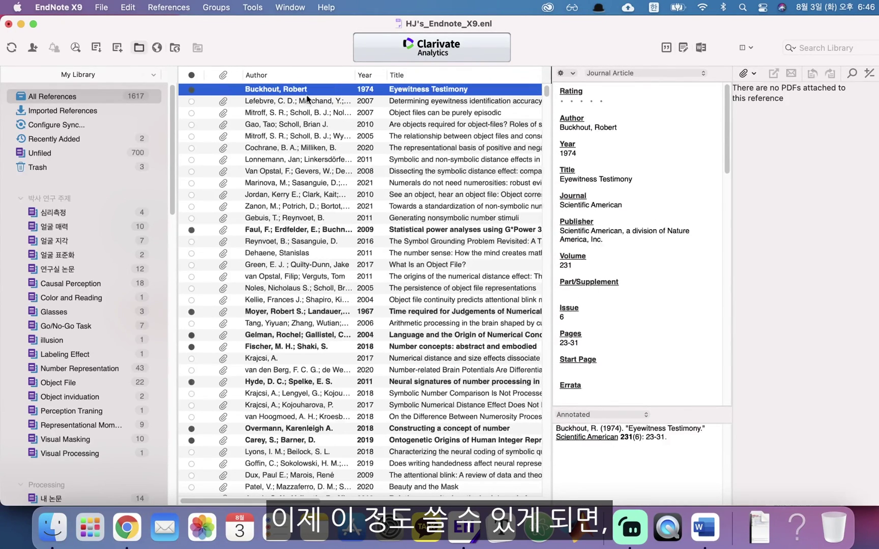
key(super+BackSpace)
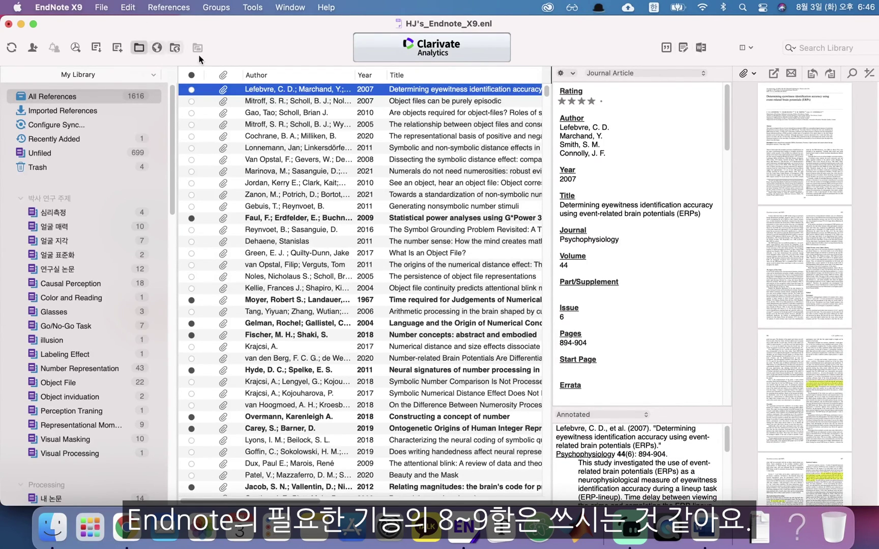
Switch to Word and search the EndNote library for citations to insert by the researcher's full name
click(703, 529)
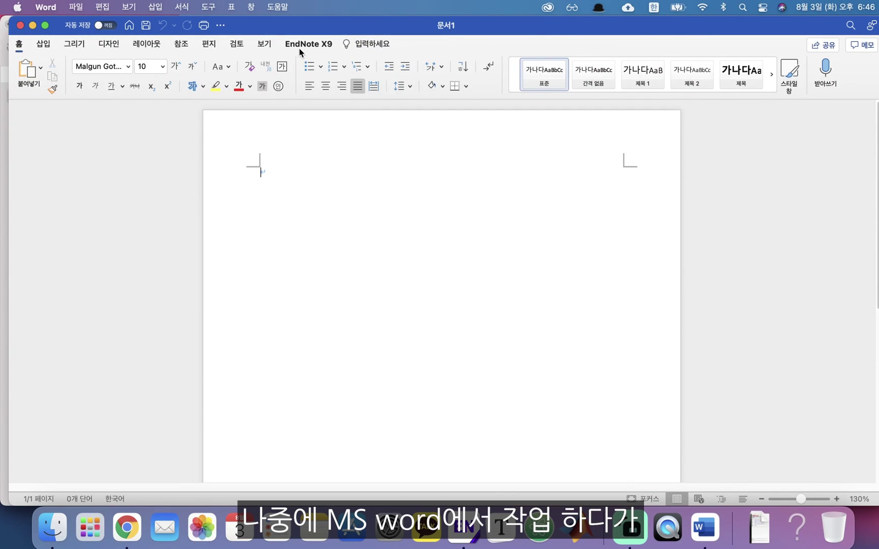
click(326, 44)
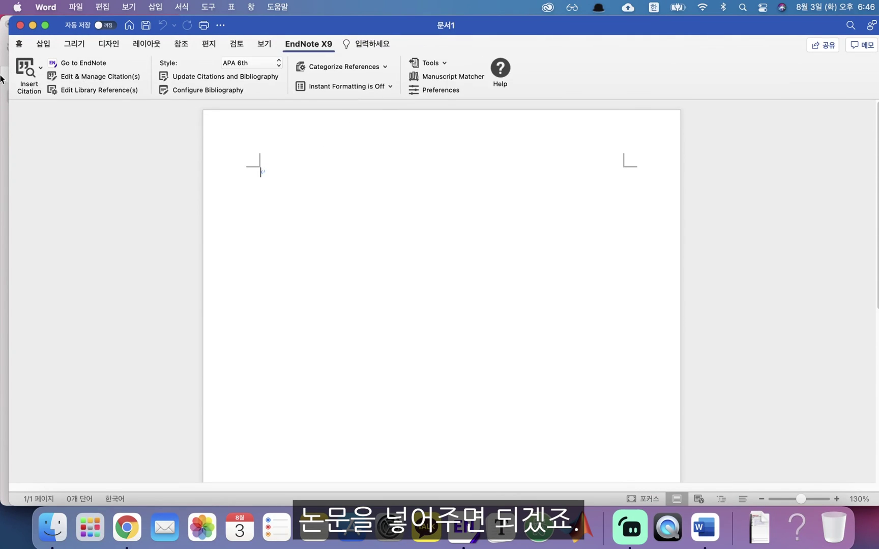
click(24, 66)
text(정훈)
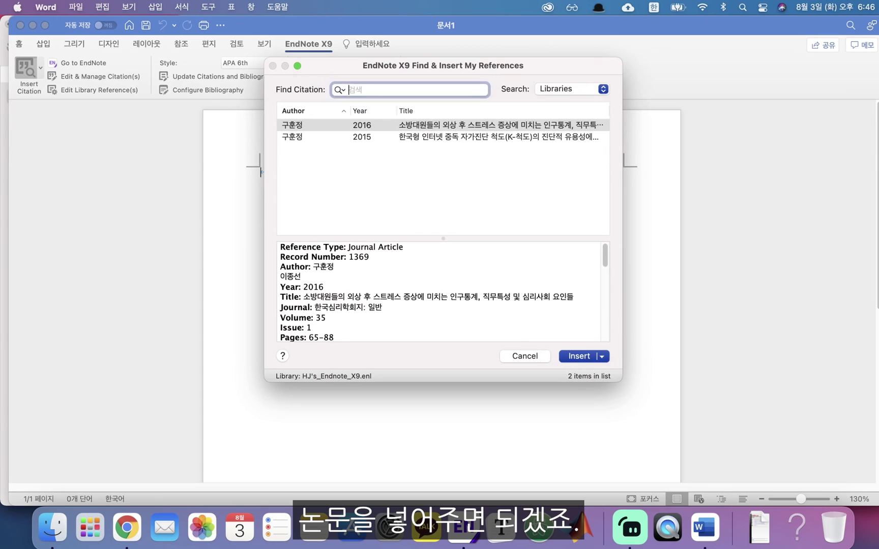
text(진)
key(Return)
Insert all references found by the citation search into the blank document
click(353, 197)
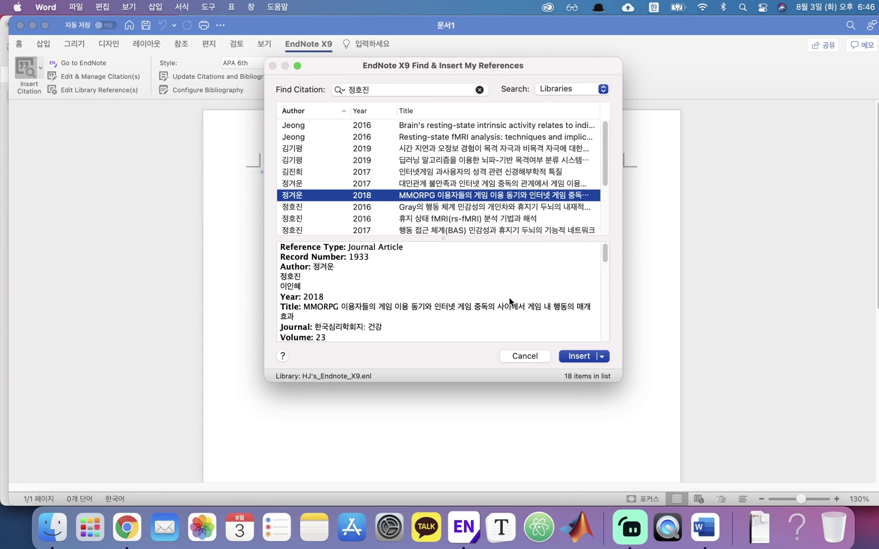
key(cmd+a)
click(594, 357)
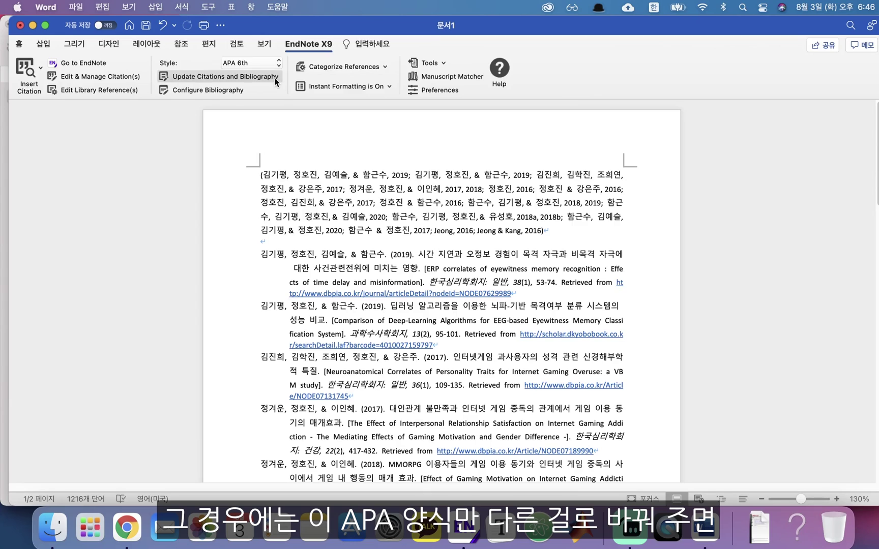
Change the citation style to MHRA (Author-Date), and switch it back to APA 6th
click(255, 62)
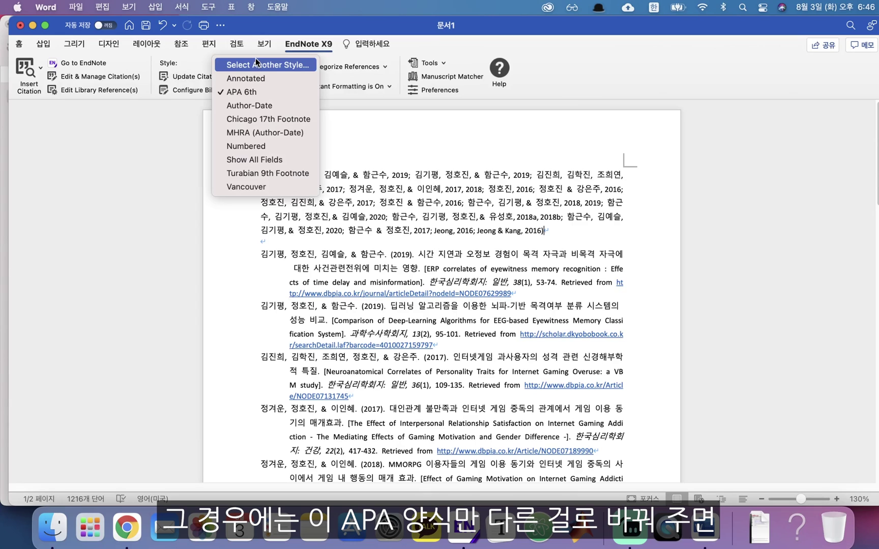
click(270, 132)
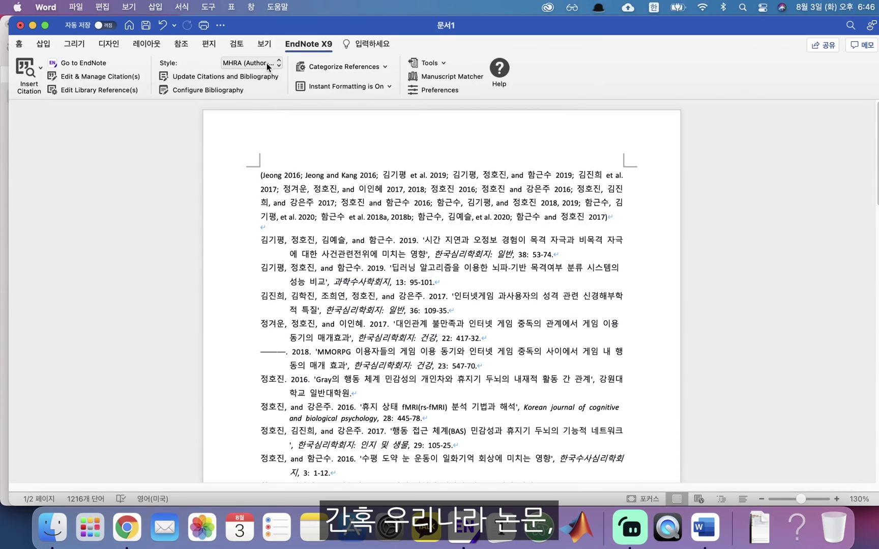
click(248, 64)
click(244, 24)
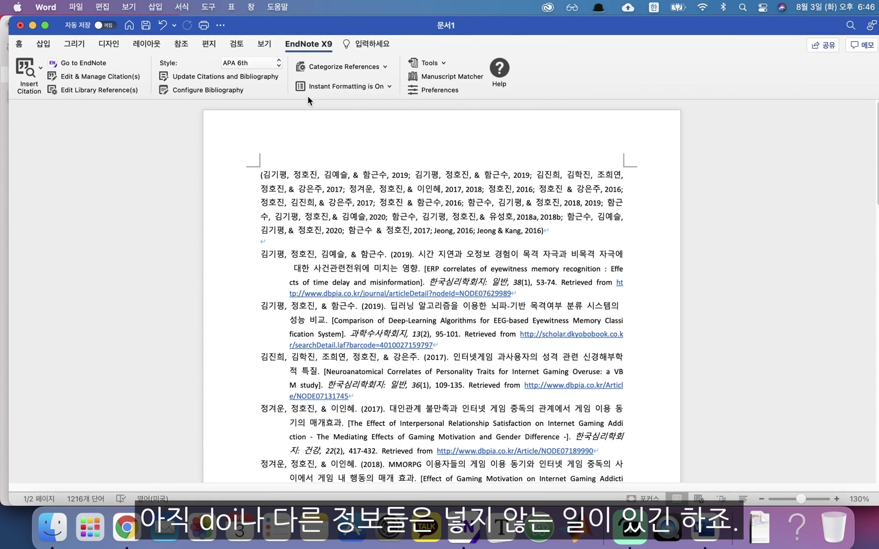
drag(561, 281, 569, 296)
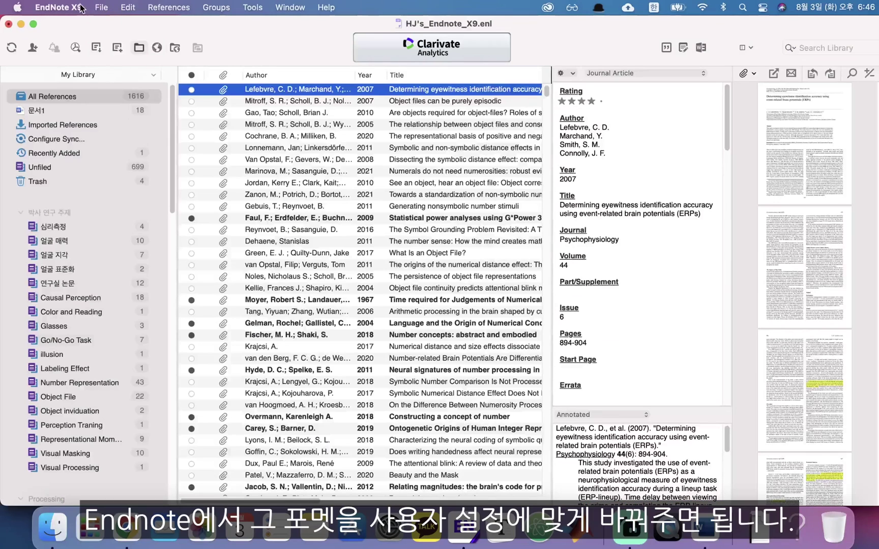
click(128, 7)
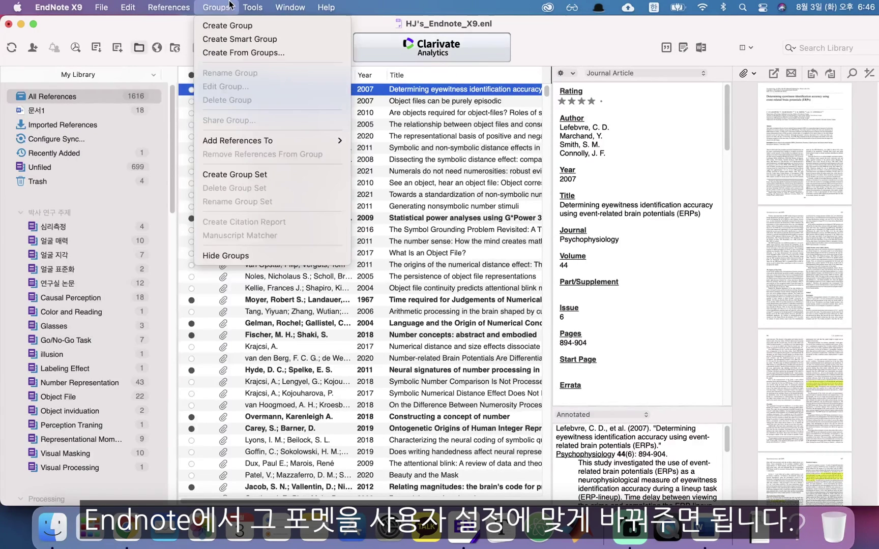
mouse_move(252, 9)
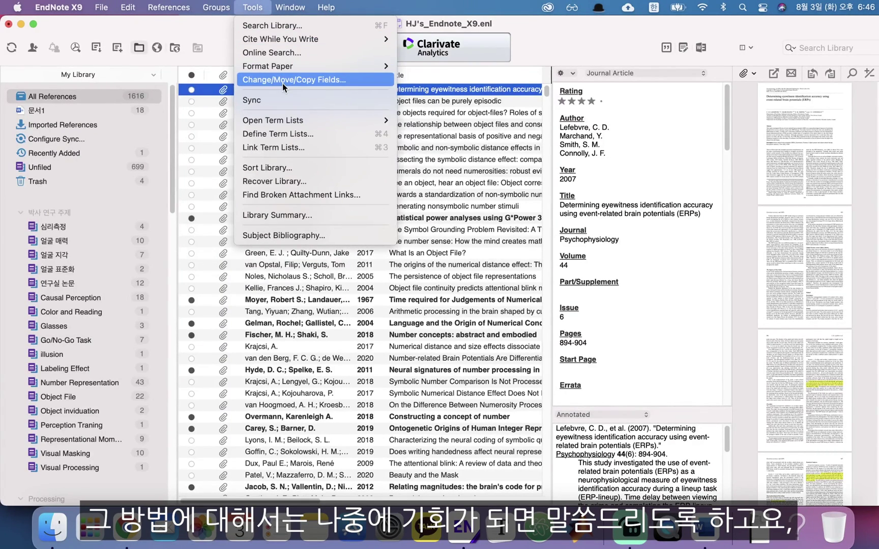
mouse_move(97, 11)
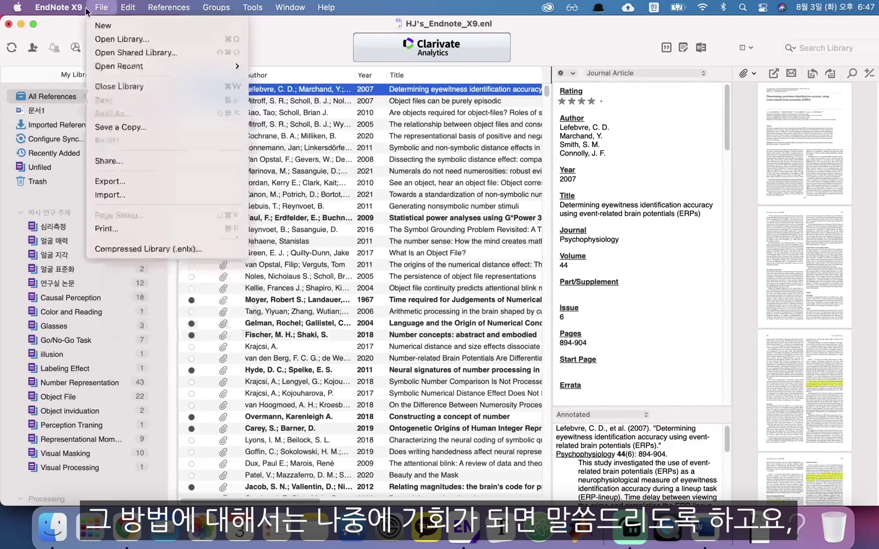
click(224, 19)
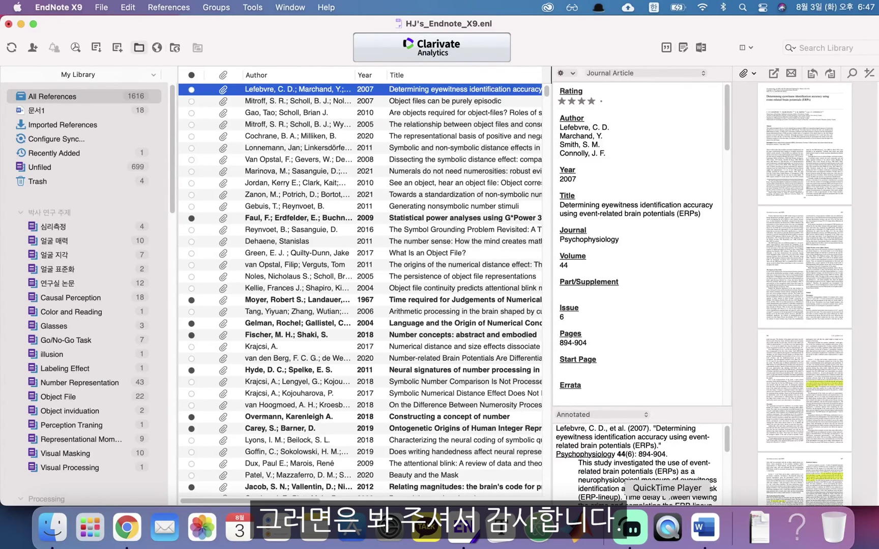
right_click(637, 535)
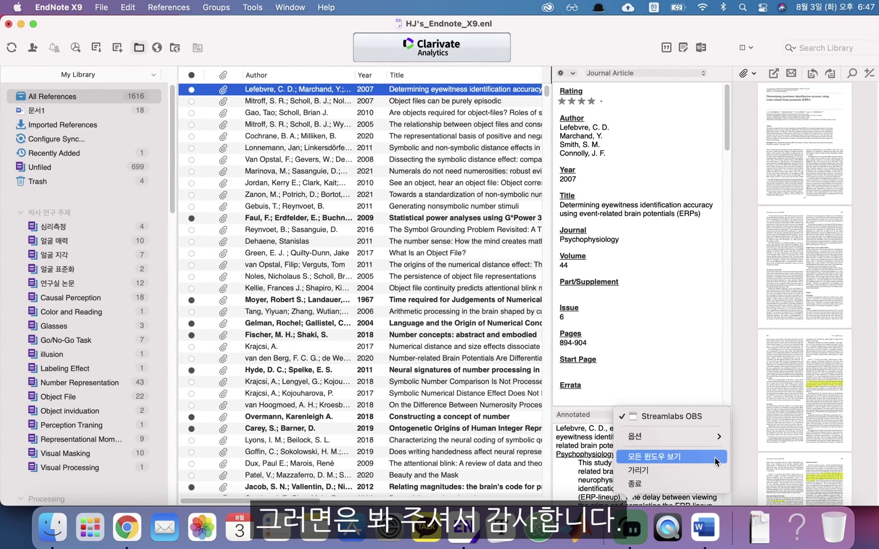